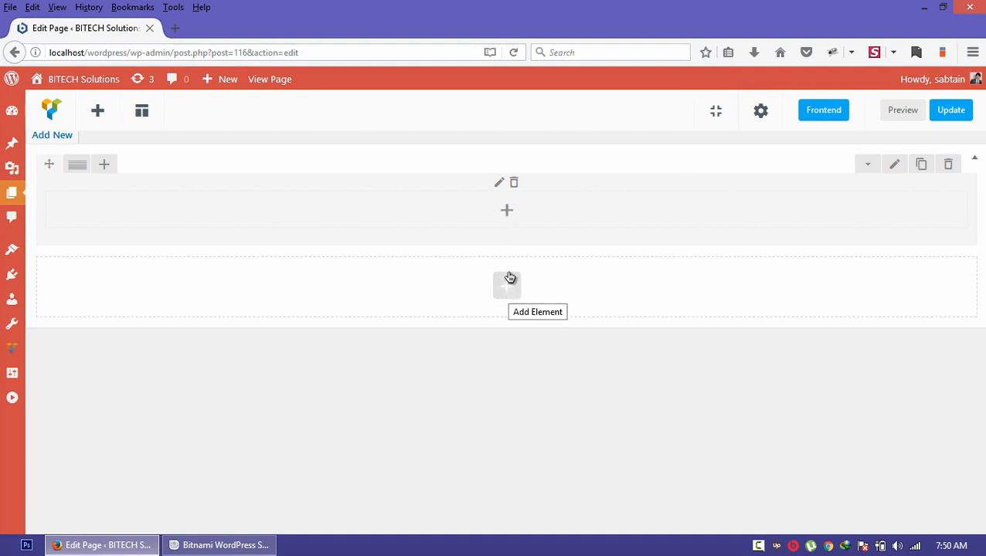
# Add a Text Block element to the empty row on the page.
pyautogui.click(510, 216)
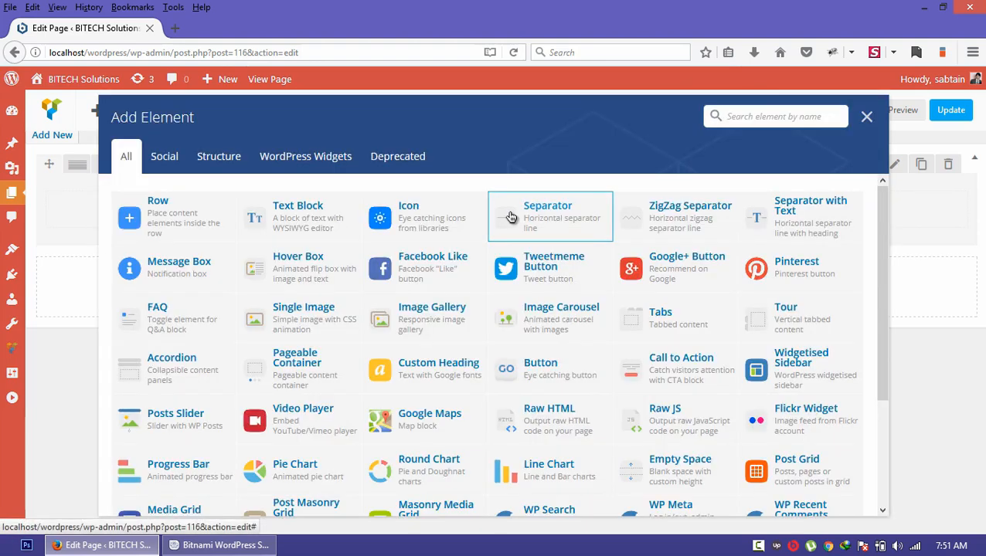
pyautogui.click(299, 218)
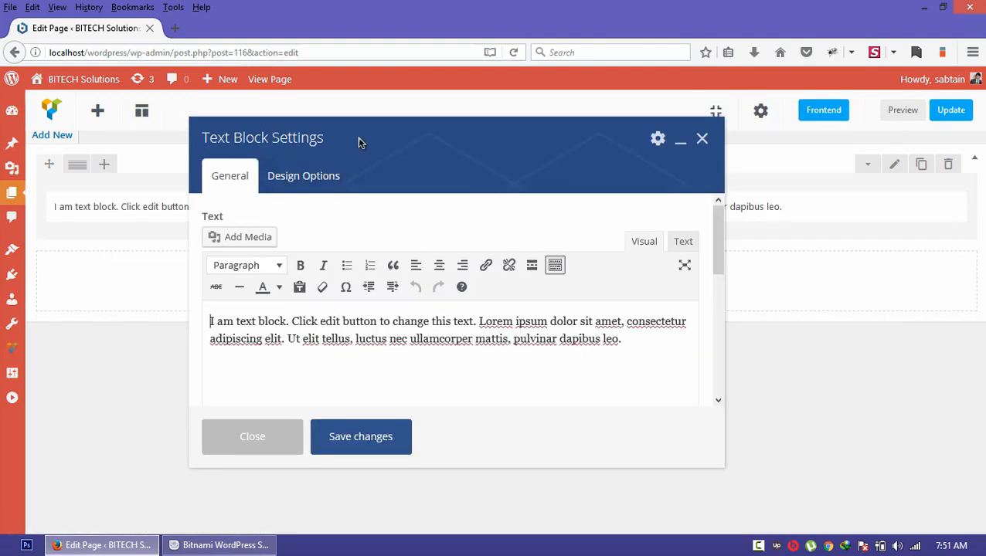
pyautogui.moveTo(359, 141); pyautogui.dragTo(383, 130)
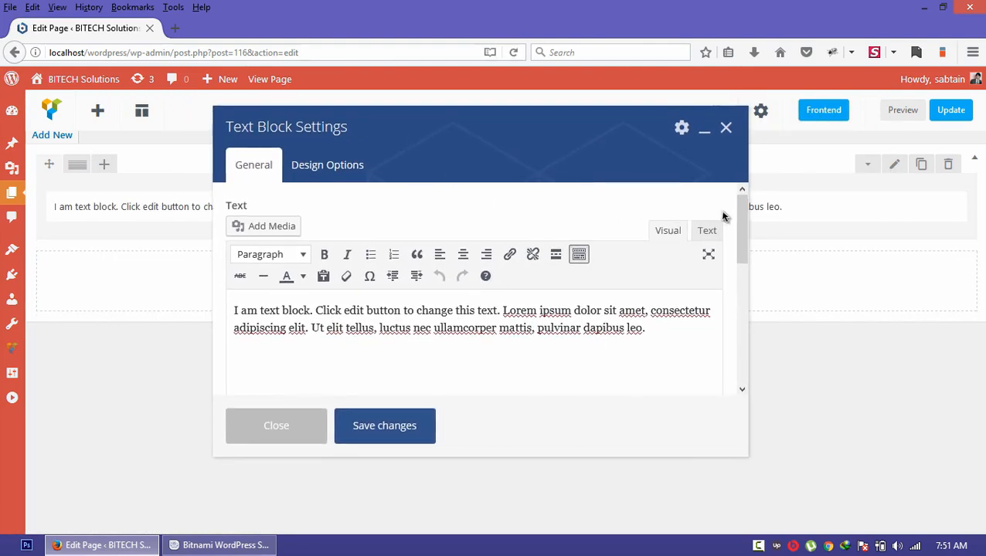
# Compare the text block's plain Text editing mode with its Visual mode.
pyautogui.moveTo(744, 223); pyautogui.dragTo(738, 195)
pyautogui.moveTo(744, 225)
pyautogui.mouseDown()
pyautogui.moveTo(740, 286)
pyautogui.moveTo(738, 231)
pyautogui.mouseUp()
pyautogui.click(704, 231)
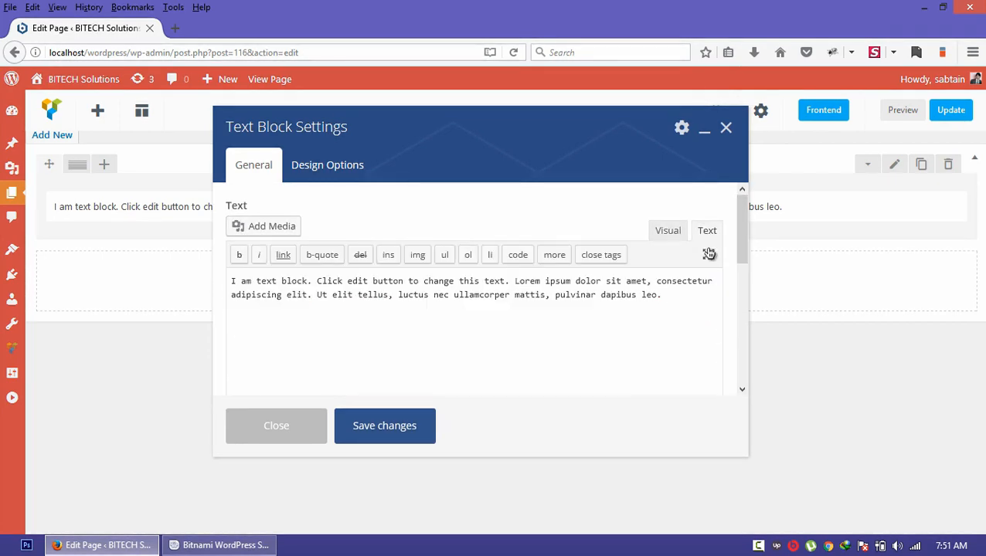
pyautogui.click(667, 233)
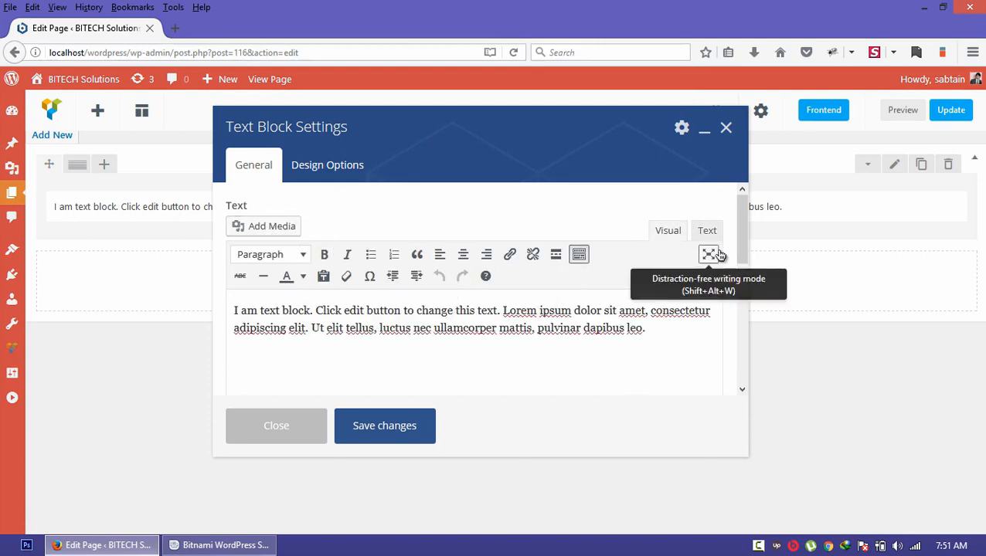
# Examine the CSS Animation choices and the Element ID field in the text block's general settings.
pyautogui.moveTo(742, 242); pyautogui.dragTo(740, 330)
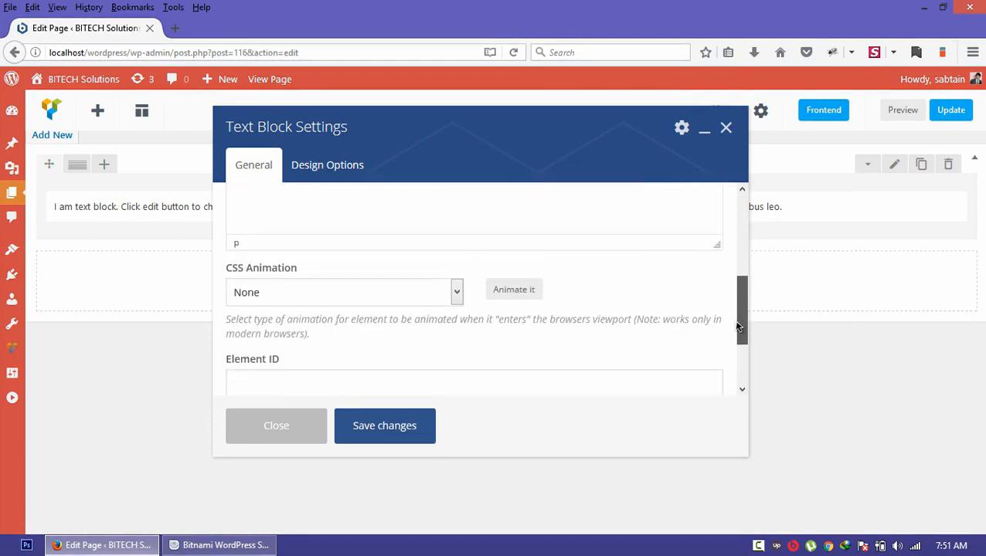
pyautogui.click(287, 289)
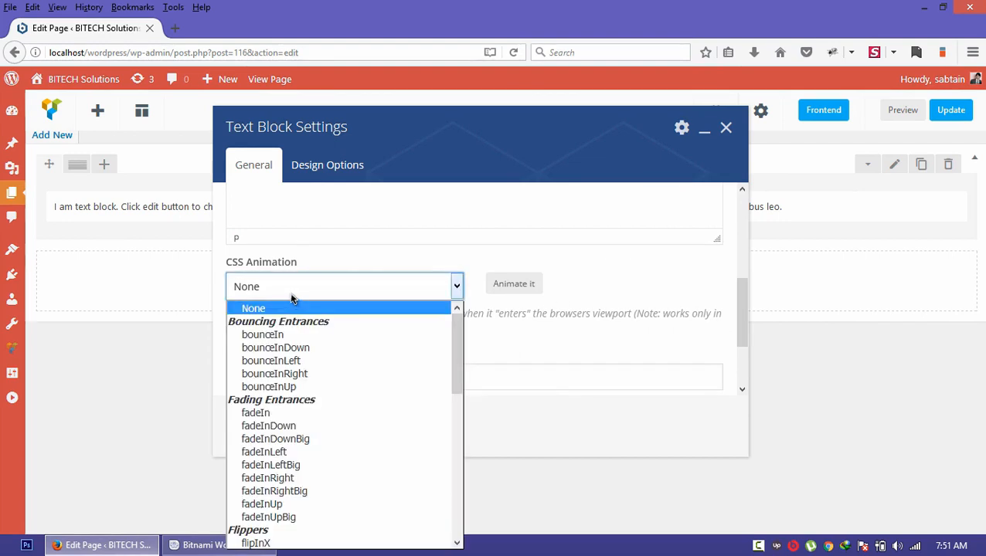
pyautogui.click(327, 290)
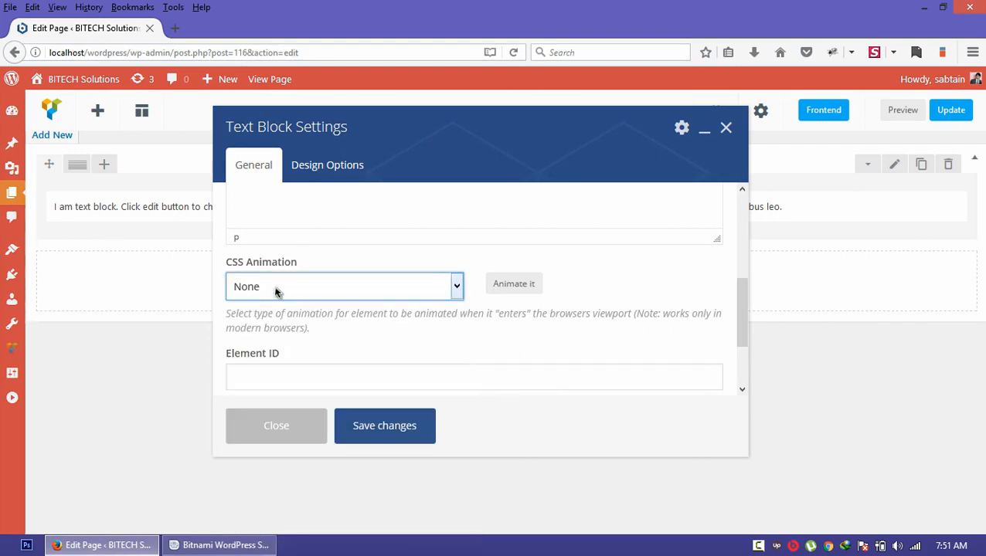
pyautogui.click(297, 293)
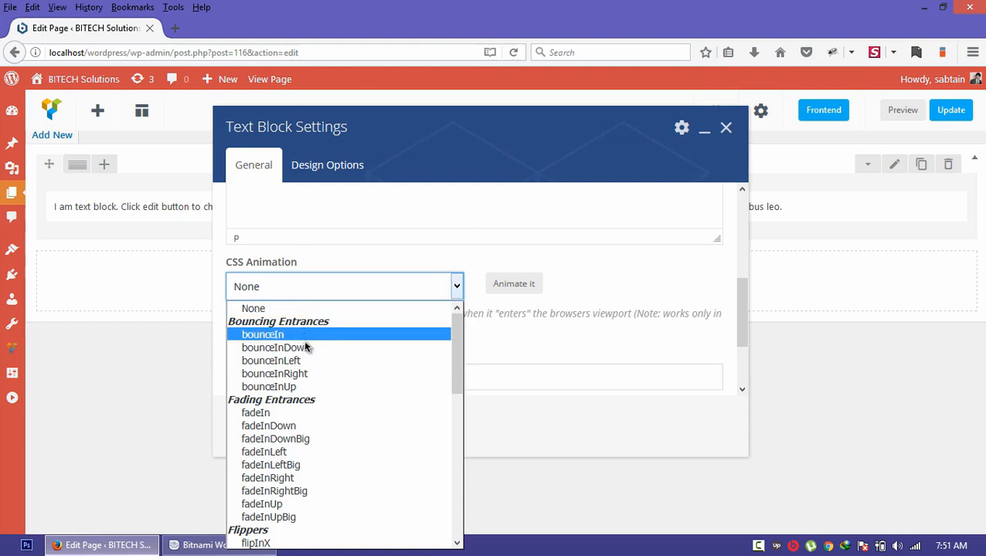
pyautogui.click(144, 252)
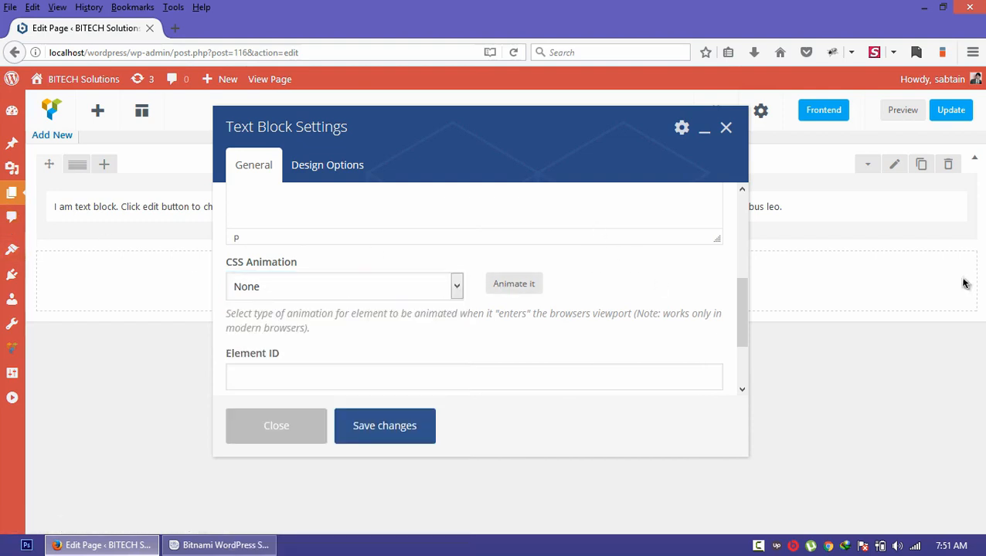
pyautogui.click(322, 291)
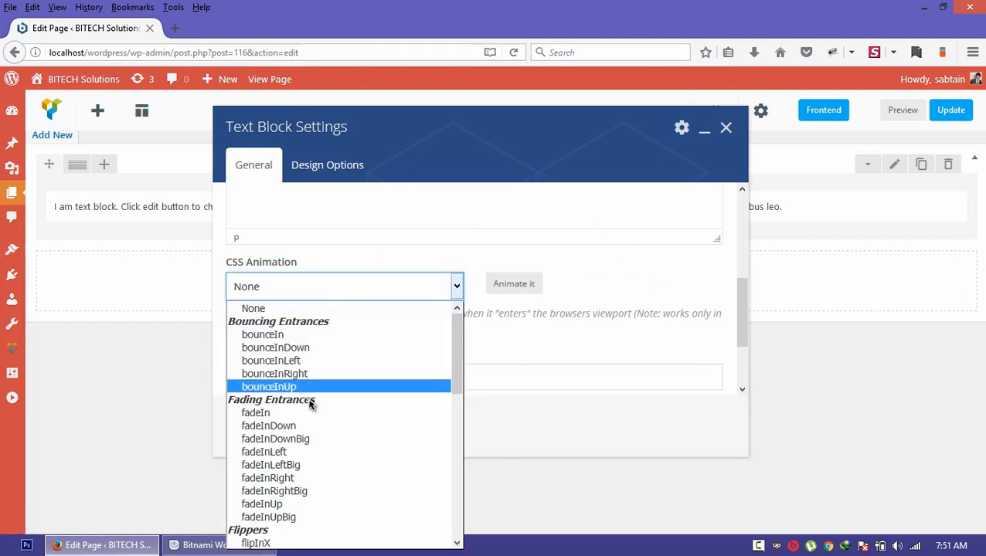
pyautogui.scroll(-7, 299, 430)
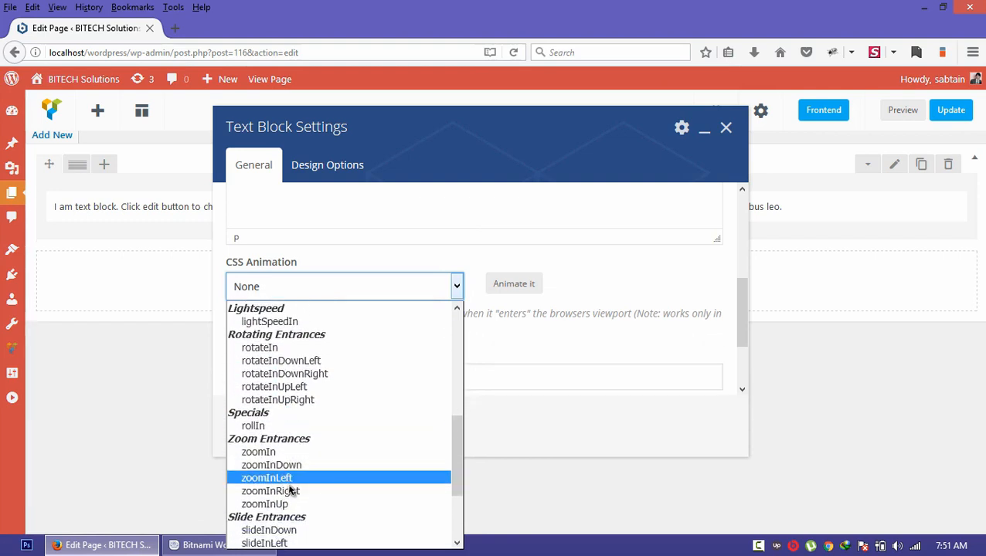
pyautogui.click(402, 255)
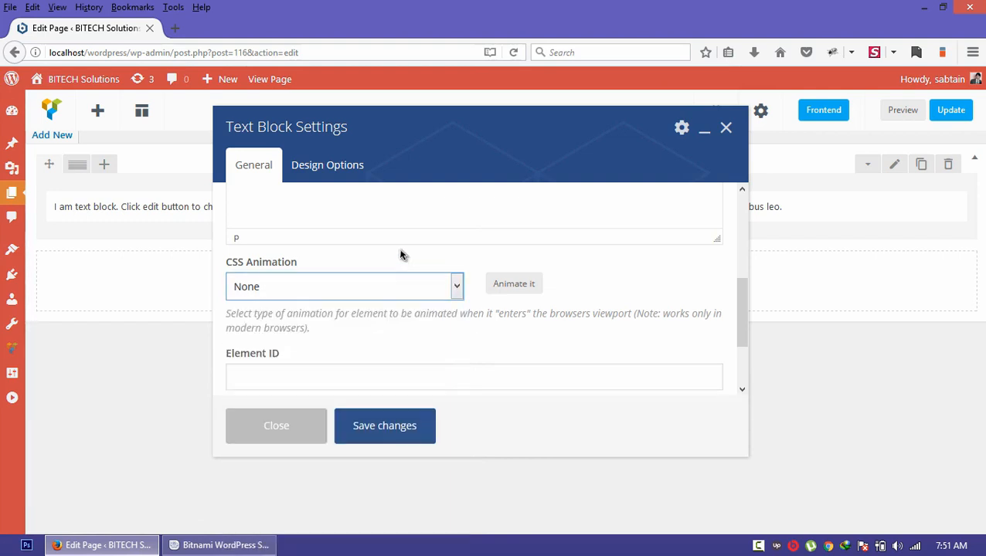
pyautogui.click(287, 370)
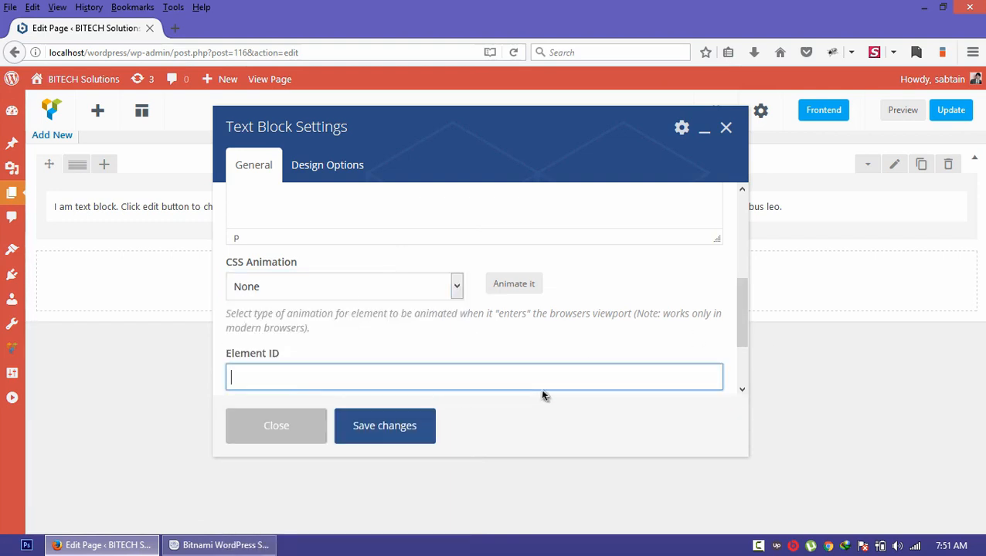
# Copy the text block's placeholder paragraph and paste it twice at the end of the existing text.
pyautogui.moveTo(746, 328); pyautogui.dragTo(741, 272)
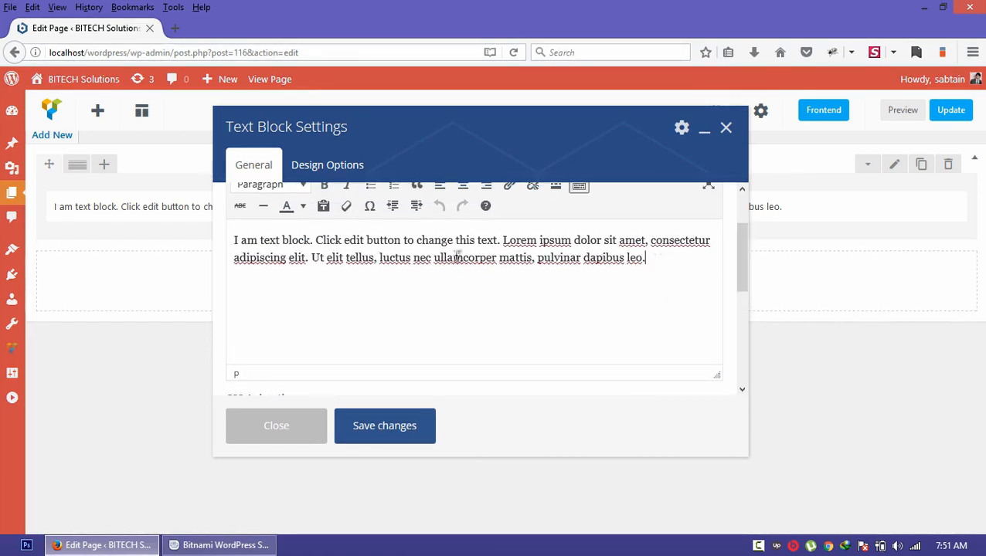
pyautogui.hotkey('ctrl', 'a')
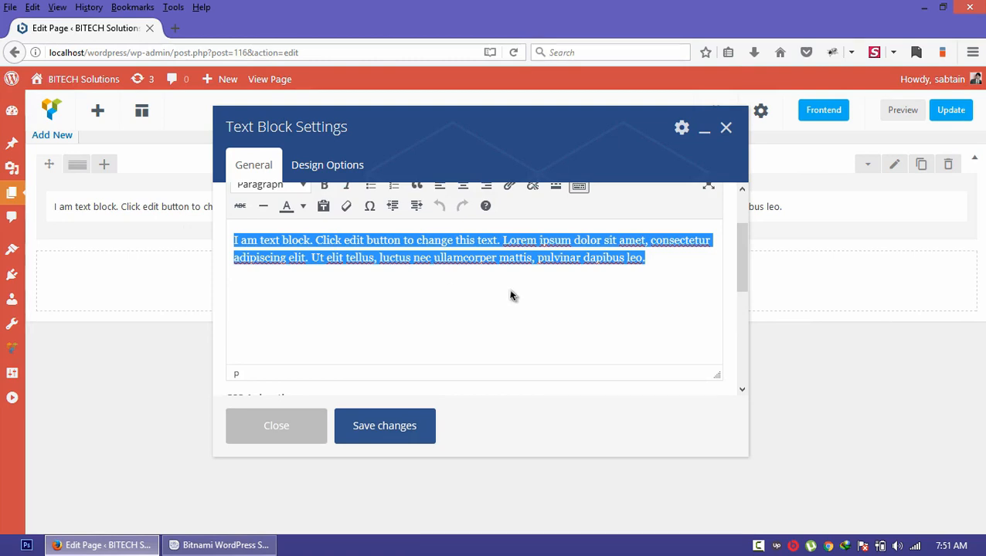
pyautogui.click(664, 263)
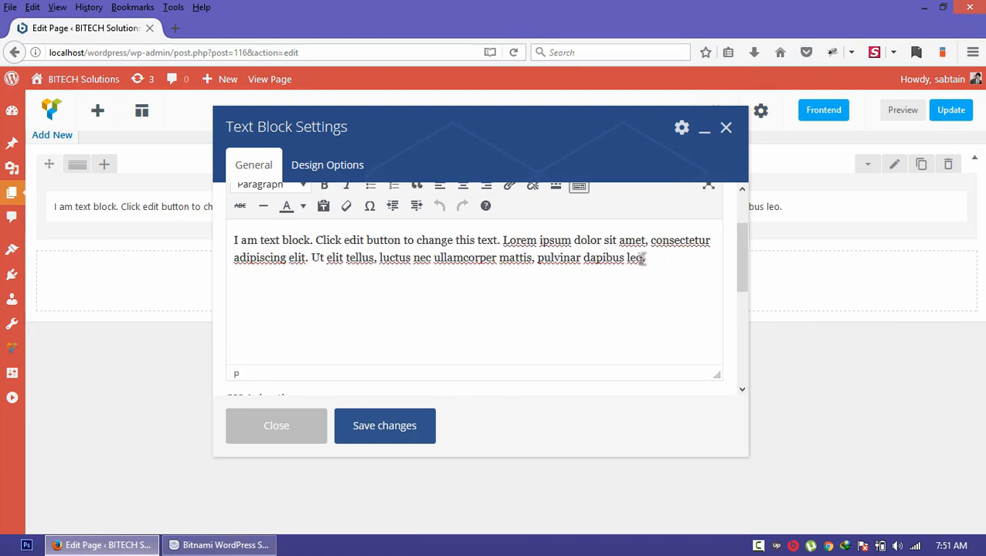
pyautogui.moveTo(645, 258); pyautogui.dragTo(224, 233)
pyautogui.rightClick(289, 246)
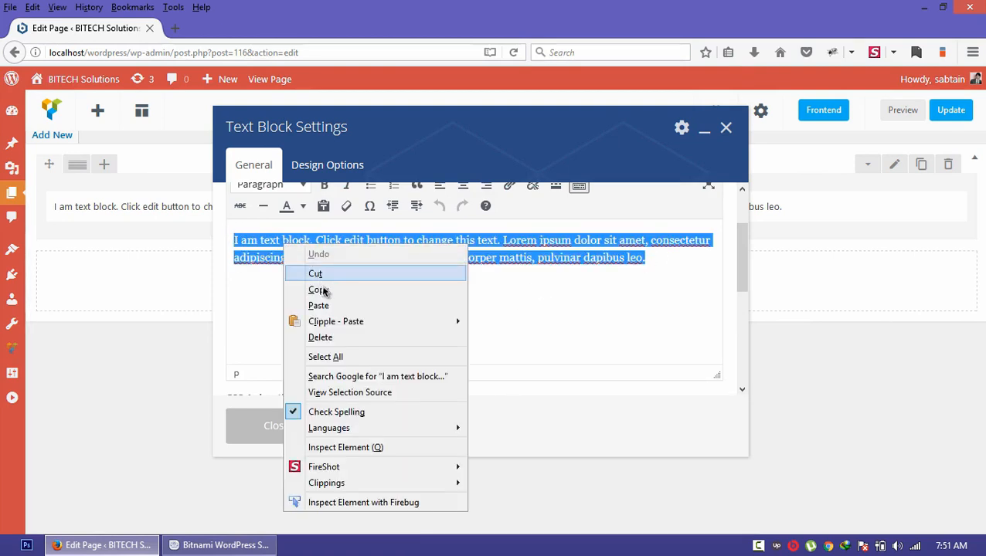
pyautogui.click(313, 292)
pyautogui.click(665, 263)
pyautogui.rightClick(662, 263)
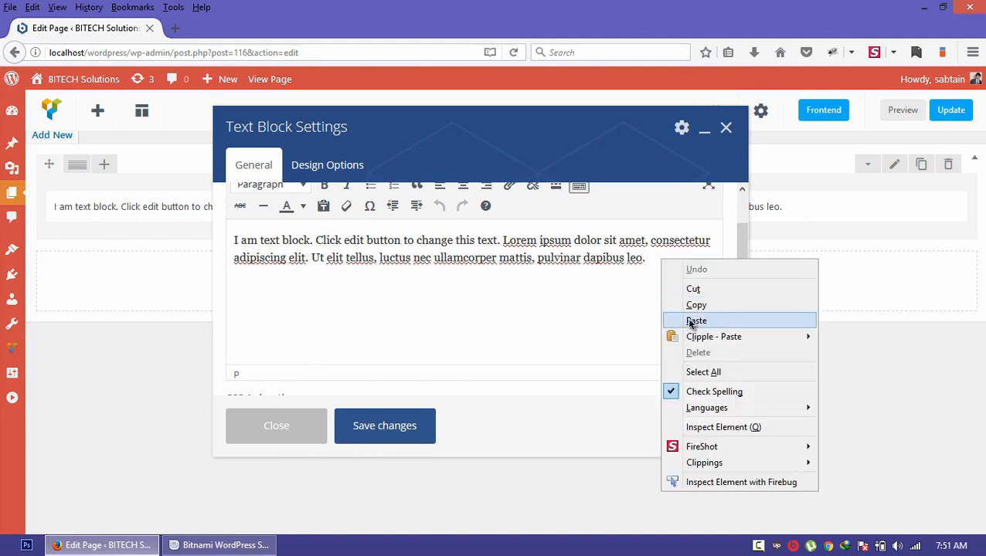
pyautogui.click(690, 321)
pyautogui.hotkey('ctrl', 'v')
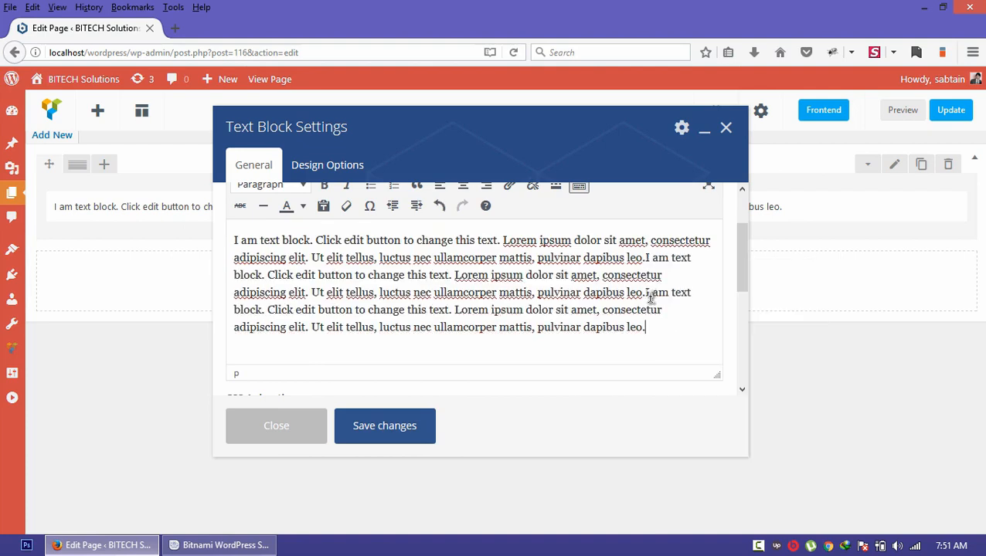
pyautogui.click(667, 311)
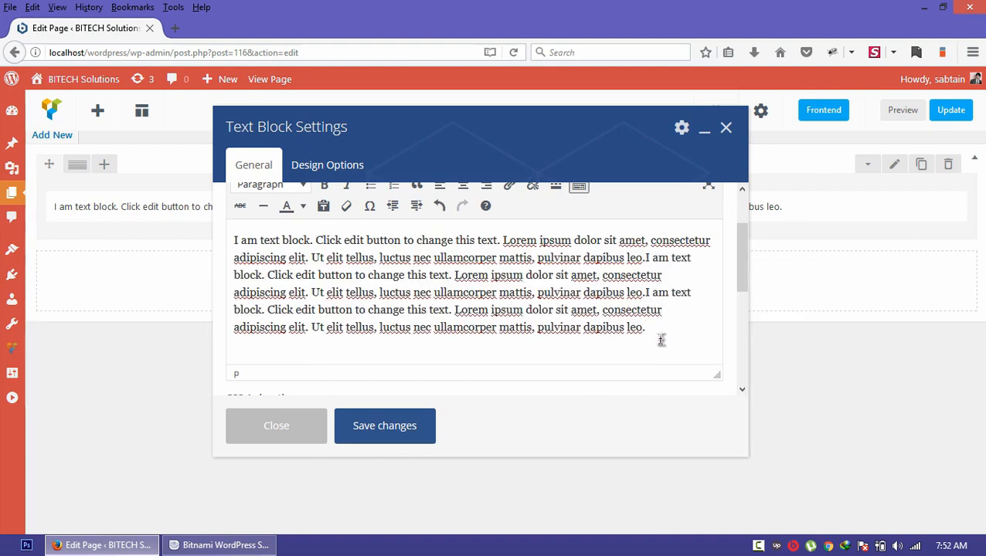
# Justify the entire text in the text block and save the block's changes.
pyautogui.moveTo(660, 340); pyautogui.dragTo(213, 252)
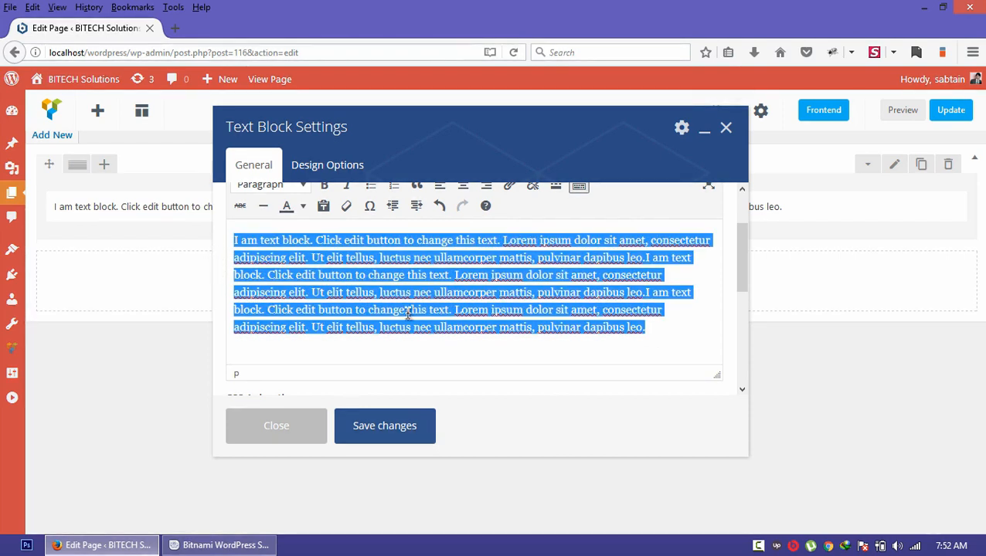
pyautogui.hotkey('alt', 'shift', 'j')
pyautogui.click(560, 287)
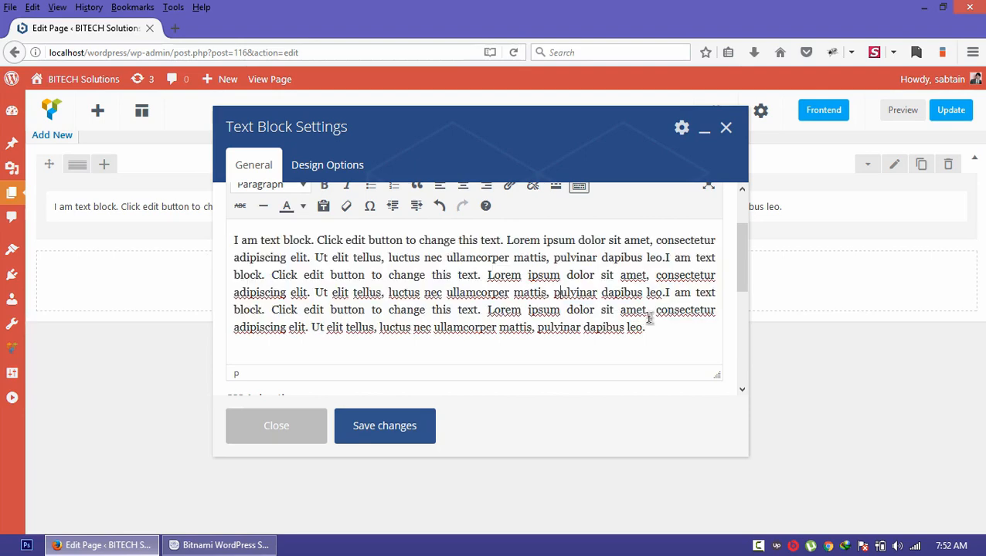
pyautogui.moveTo(663, 333); pyautogui.dragTo(239, 247)
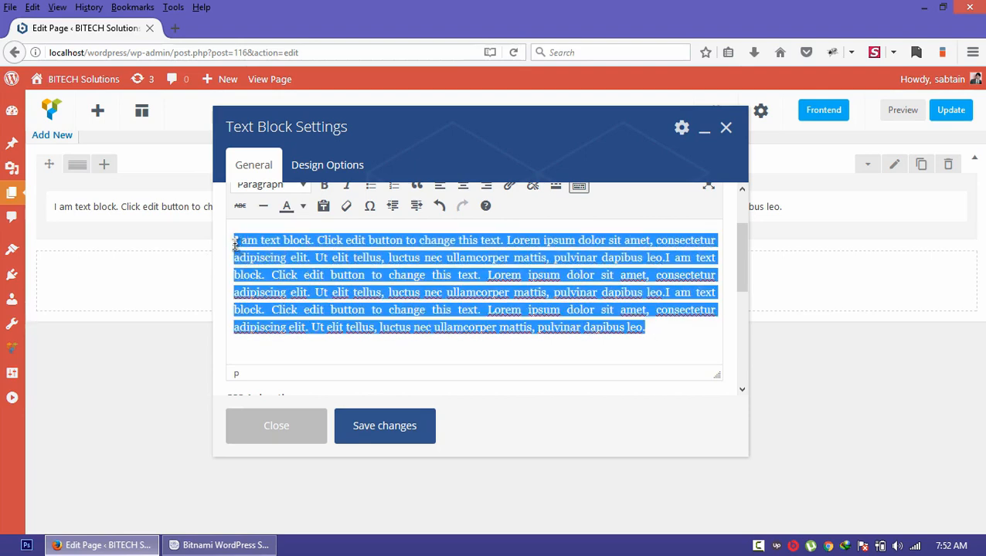
pyautogui.scroll(1, 408, 346)
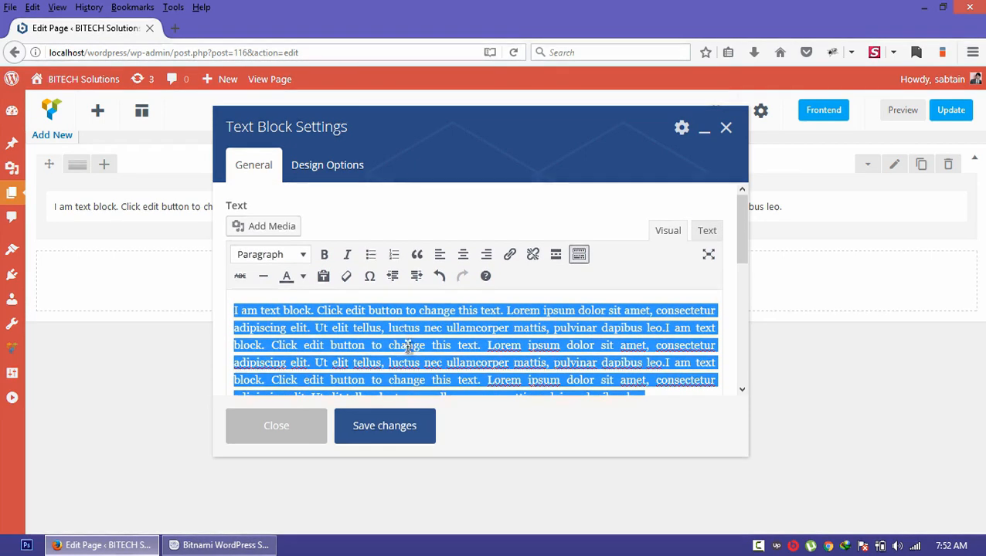
pyautogui.click(408, 347)
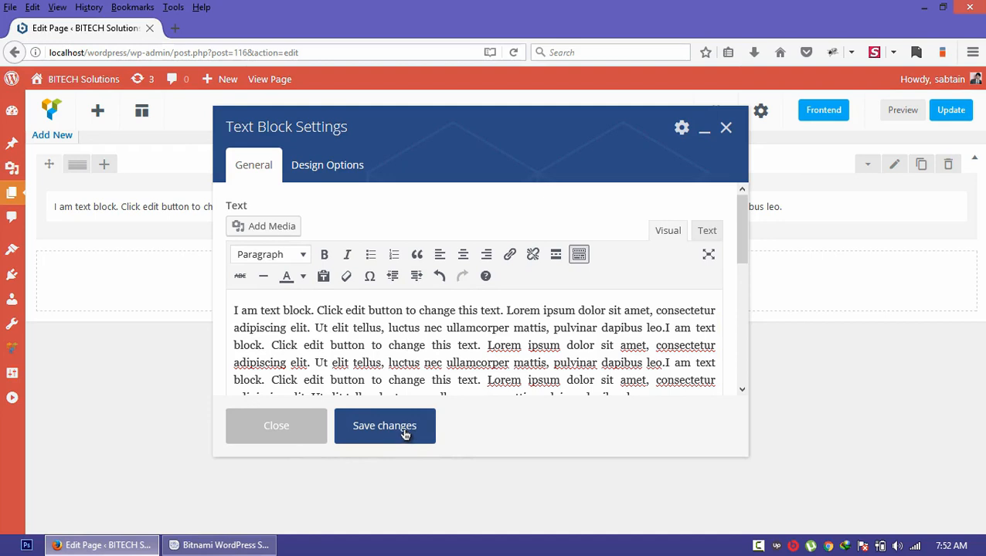
pyautogui.click(404, 434)
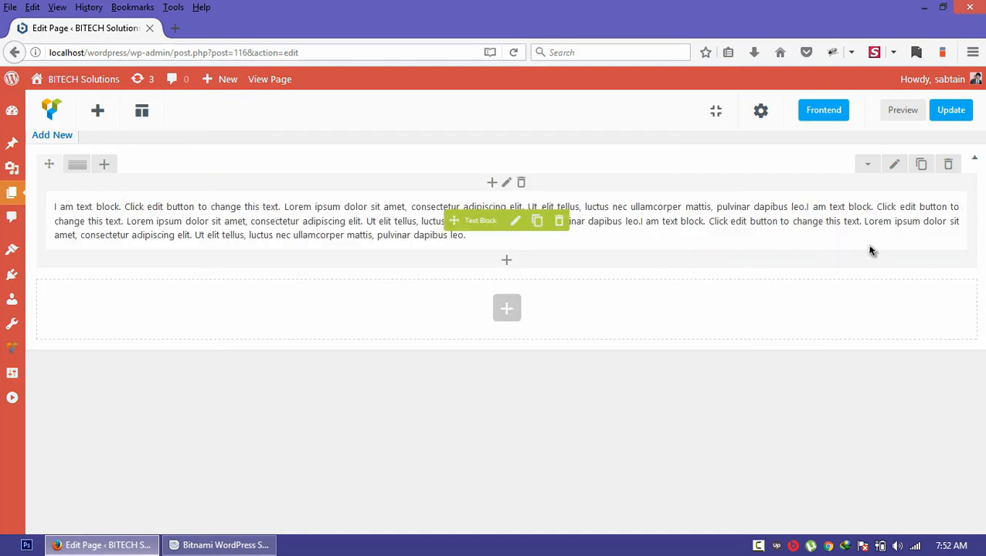
# Preview the Home page and check its layout against the Page Builder Container setting.
pyautogui.click(901, 113)
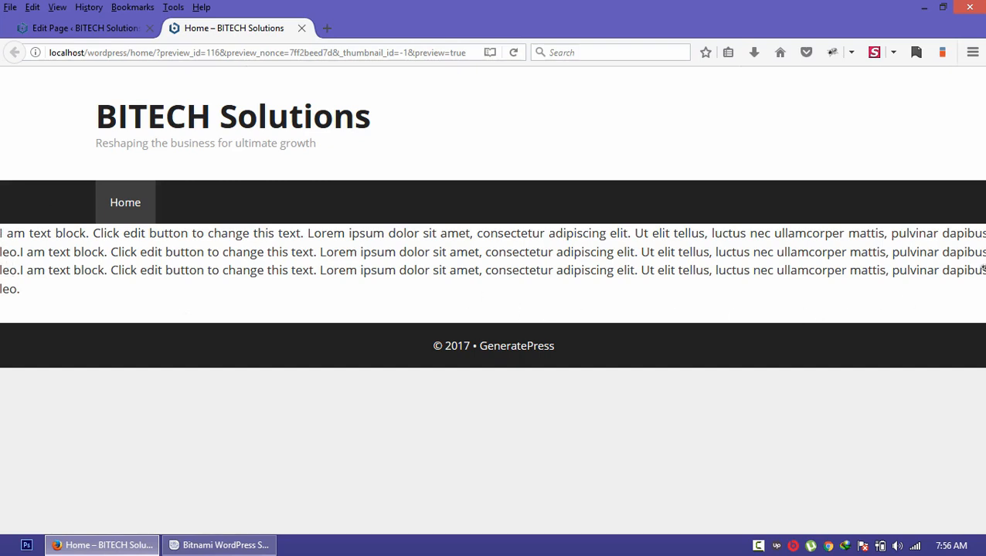
pyautogui.click(84, 27)
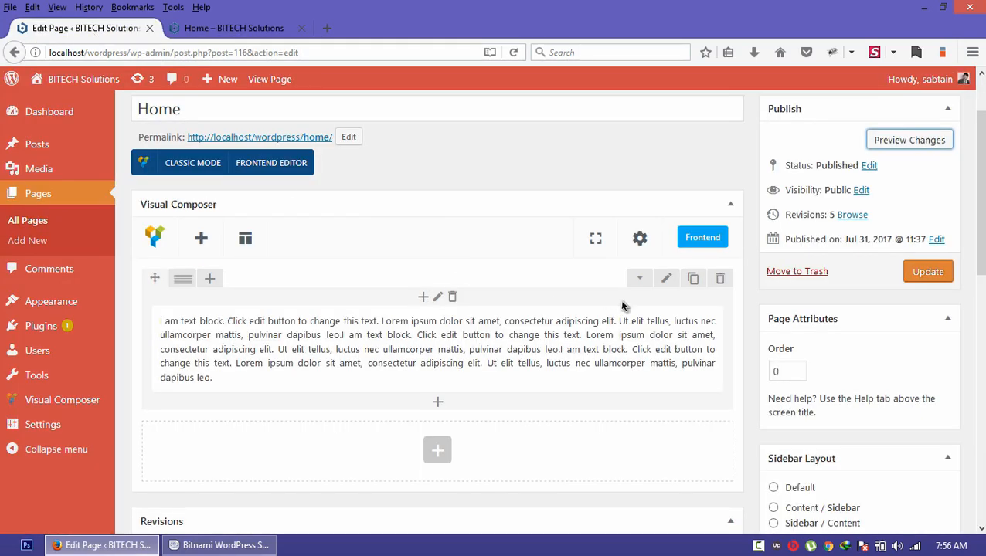
pyautogui.moveTo(983, 213); pyautogui.dragTo(981, 404)
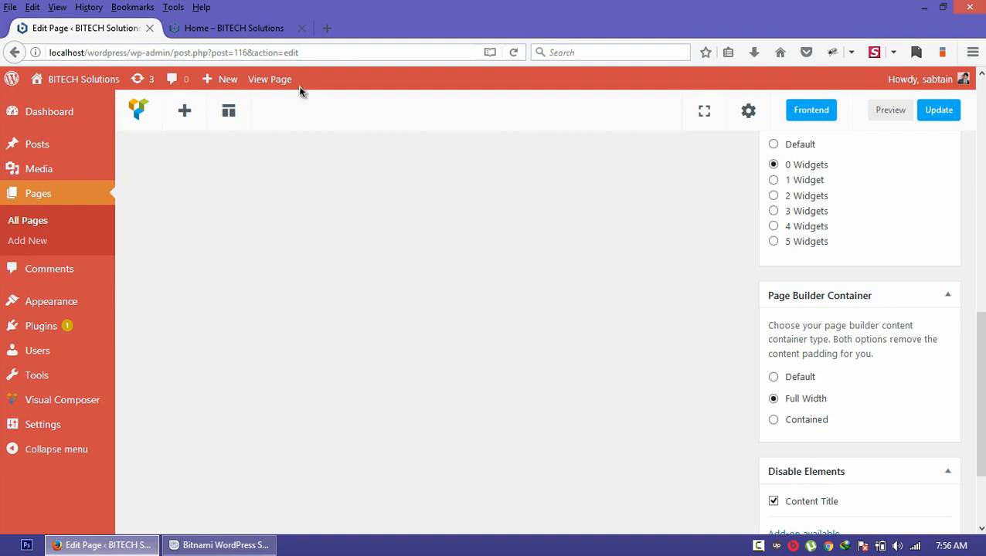
pyautogui.click(267, 30)
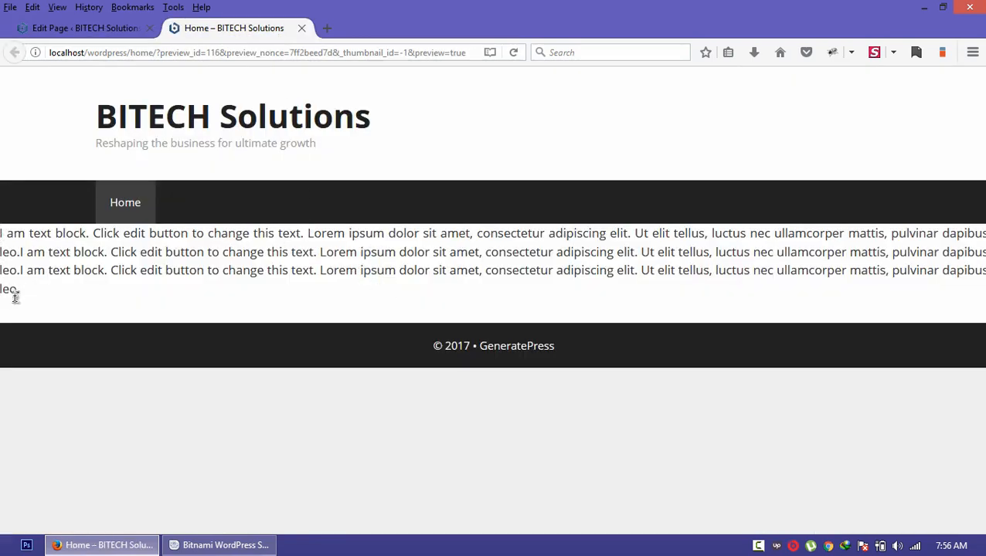
# Update the Home page with its Page Builder Container set to Default and preview the result.
pyautogui.click(61, 30)
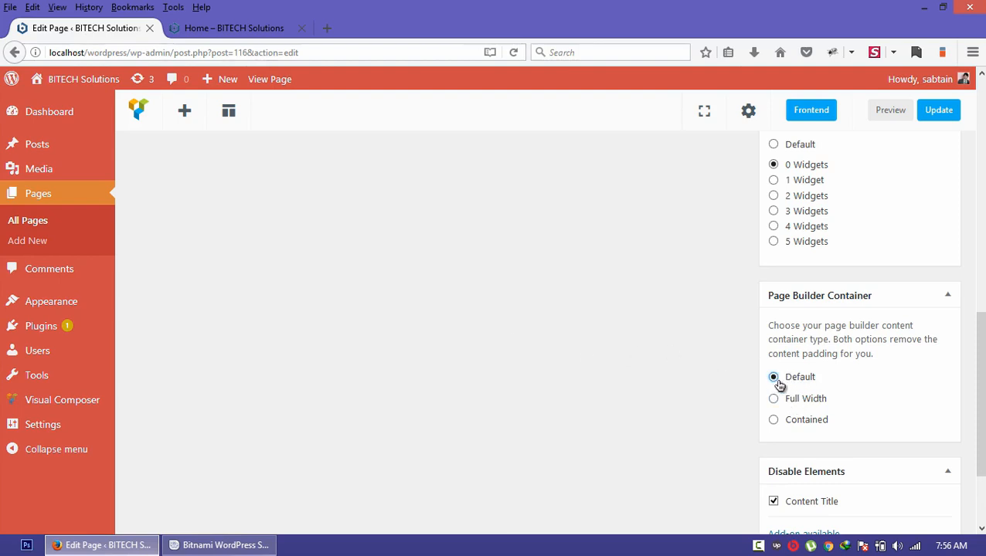
pyautogui.moveTo(981, 385); pyautogui.dragTo(978, 167)
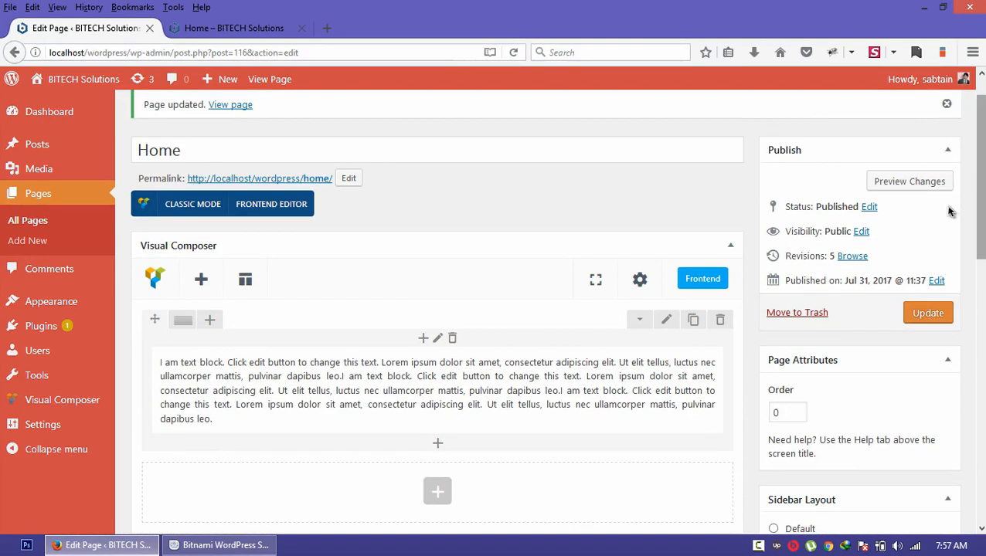
pyautogui.click(936, 313)
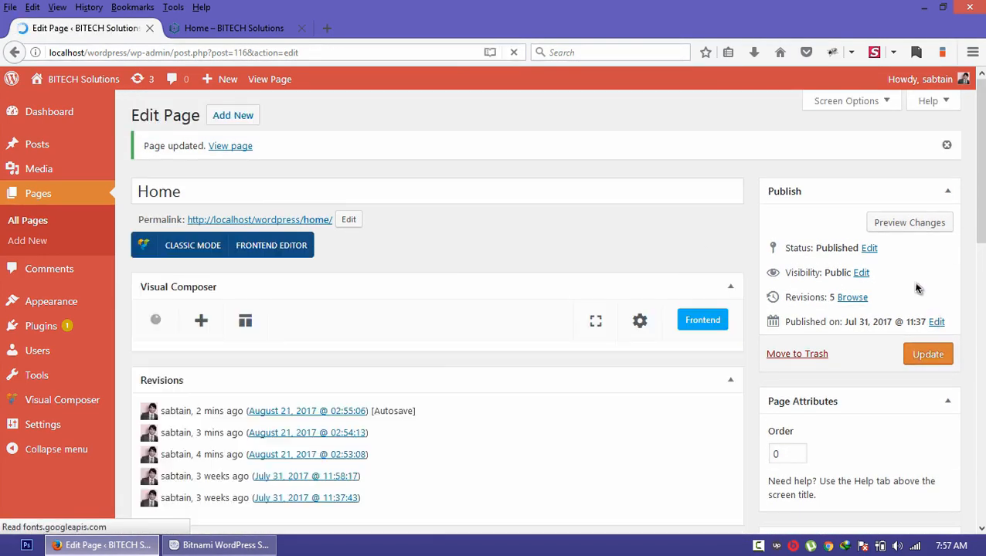
pyautogui.click(906, 223)
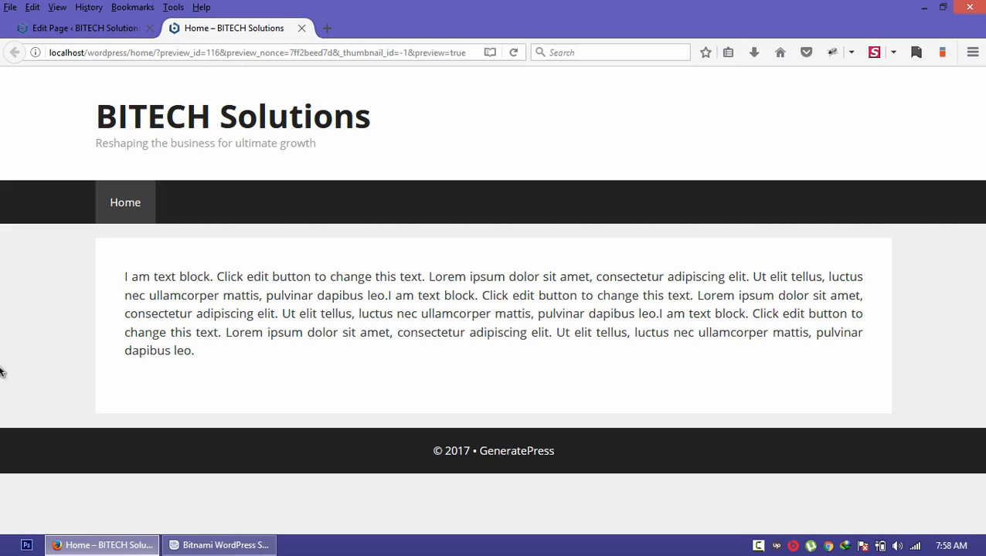
# Compare the Home page editor with its preview, and open the site's theme Customizer in a separate browser tab.
pyautogui.click(84, 27)
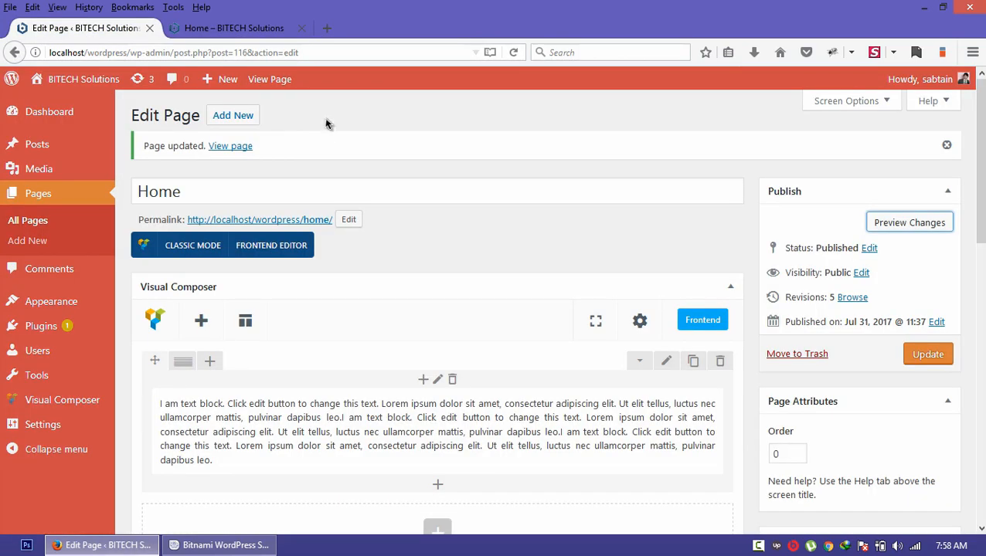
pyautogui.click(247, 31)
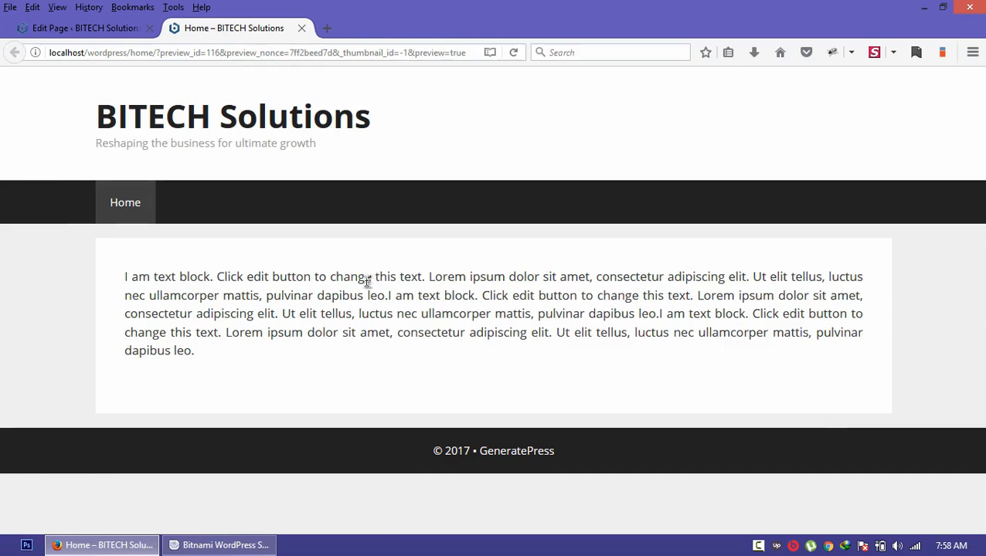
pyautogui.click(79, 33)
pyautogui.moveTo(72, 304)
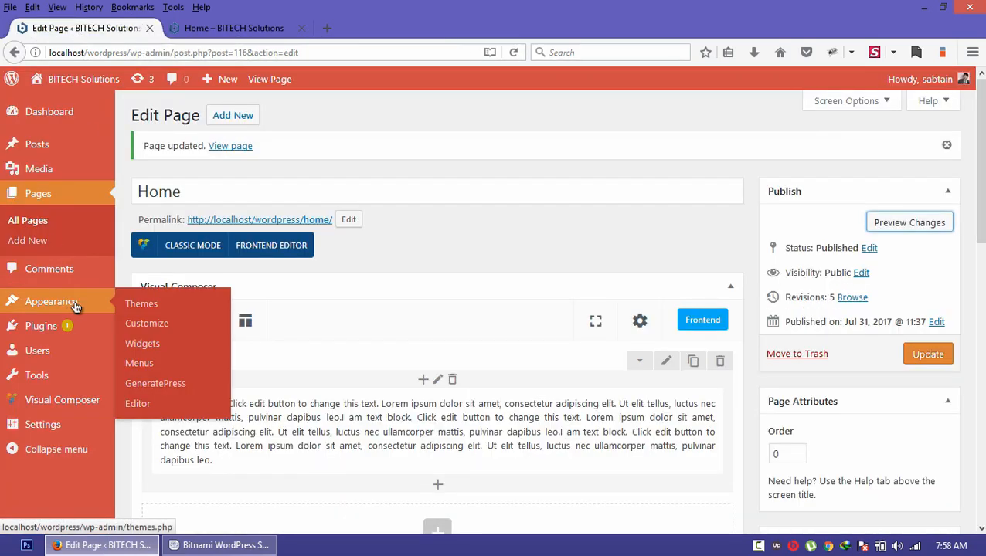
pyautogui.rightClick(167, 331)
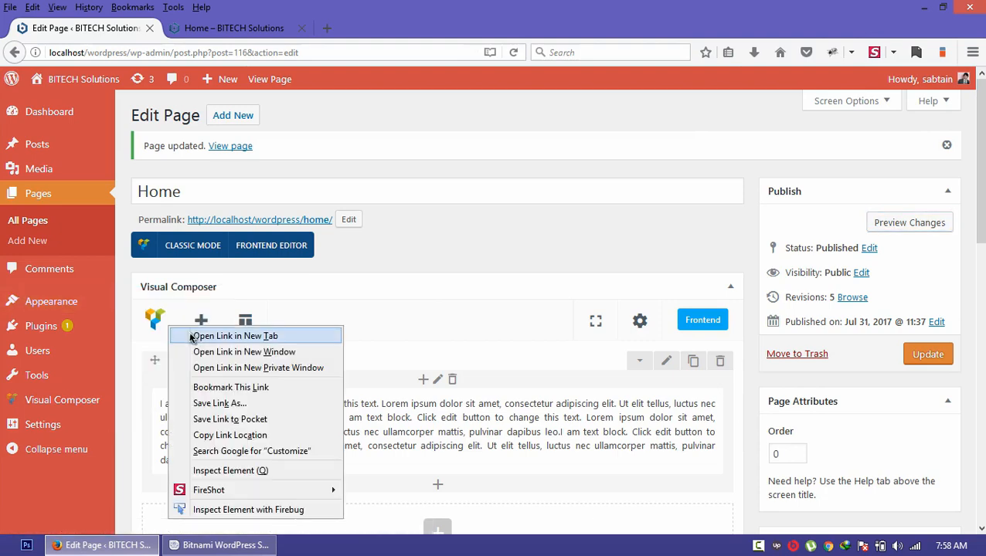
pyautogui.click(195, 334)
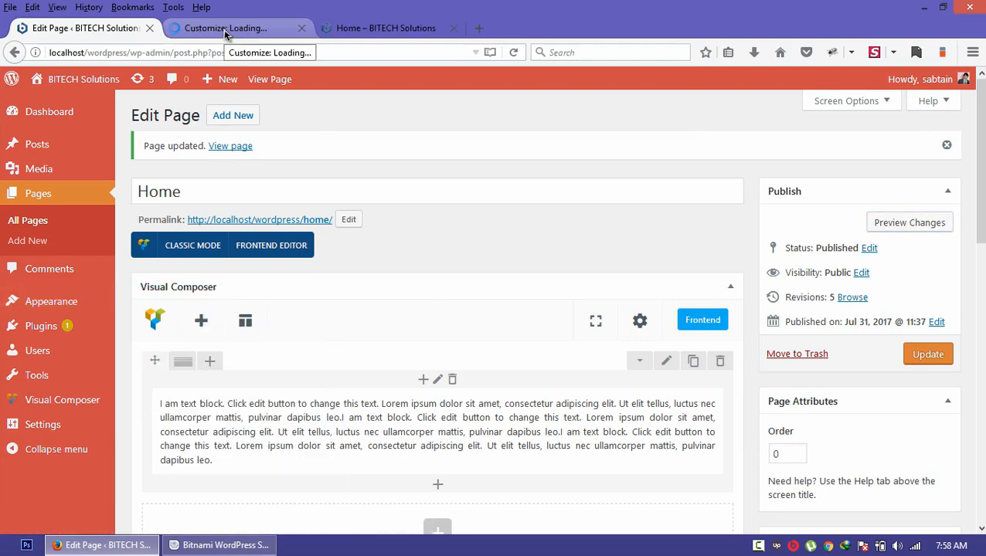
pyautogui.click(224, 29)
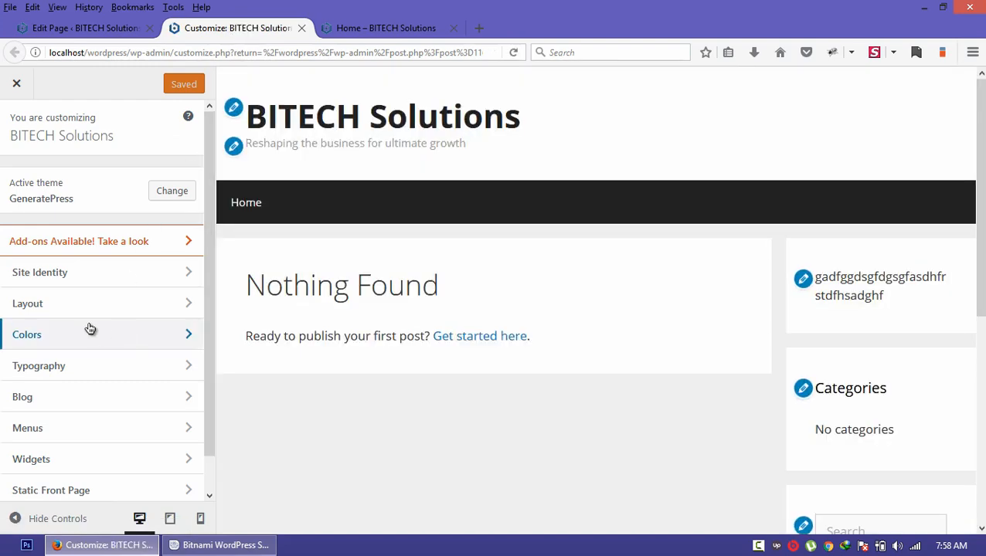
# Set the site's Background Color to white (#ffffff) and publish the customization.
pyautogui.click(84, 345)
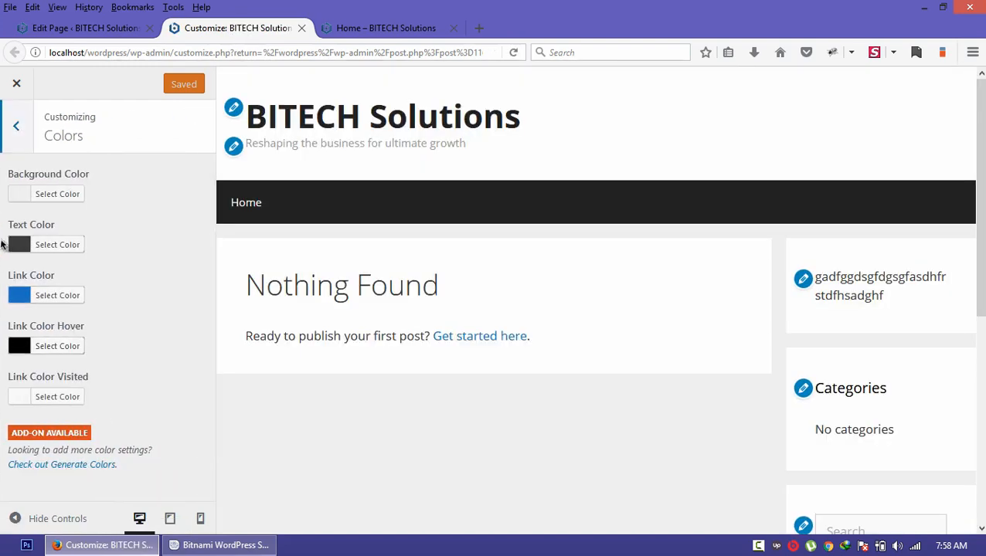
pyautogui.click(17, 197)
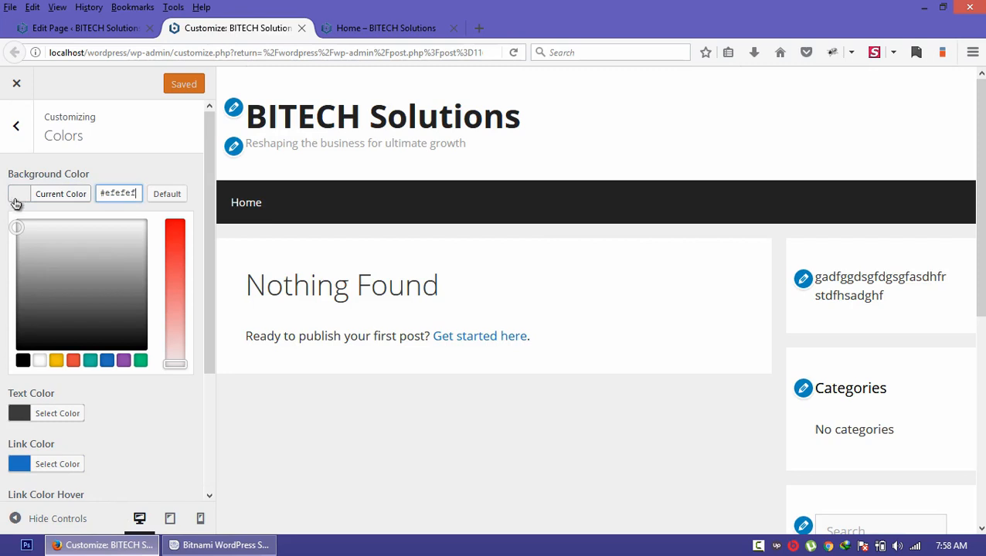
pyautogui.click(39, 361)
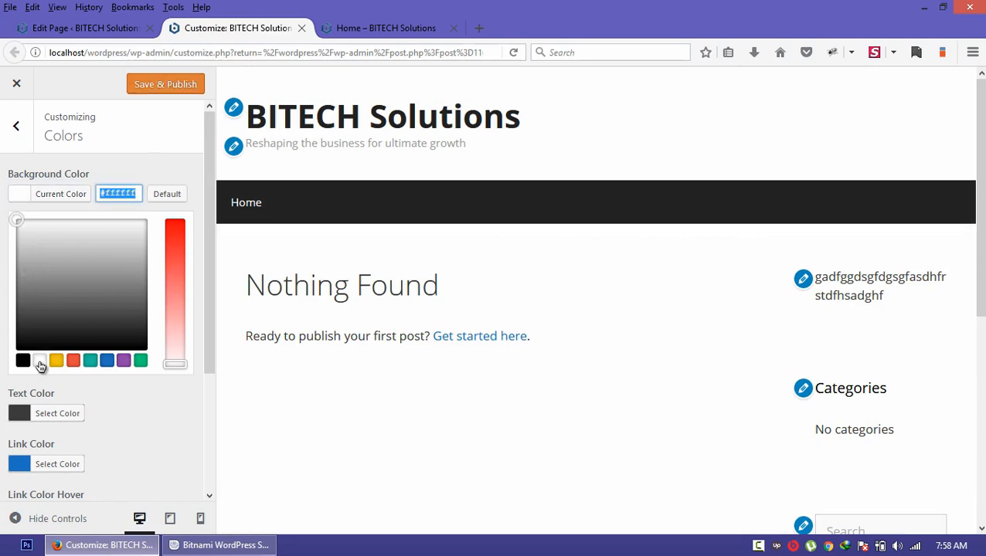
pyautogui.click(176, 87)
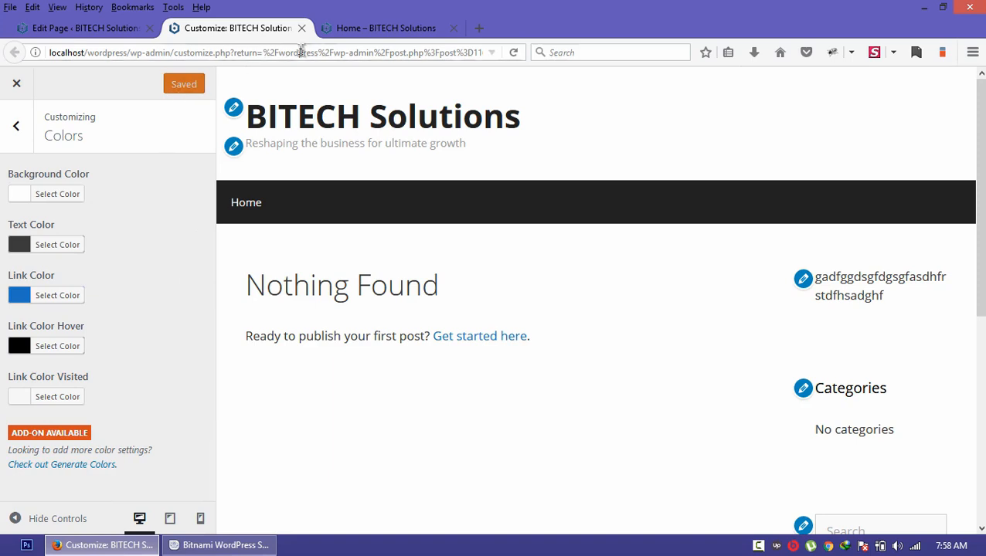
# Reload the Home page preview to check the background, close the Customizer and return to the page editor.
pyautogui.click(347, 28)
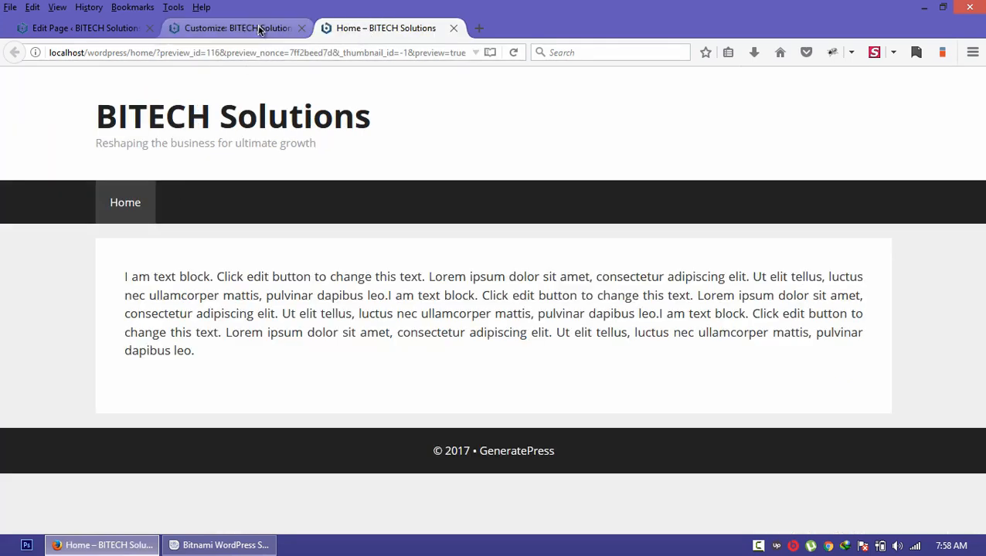
pyautogui.click(514, 54)
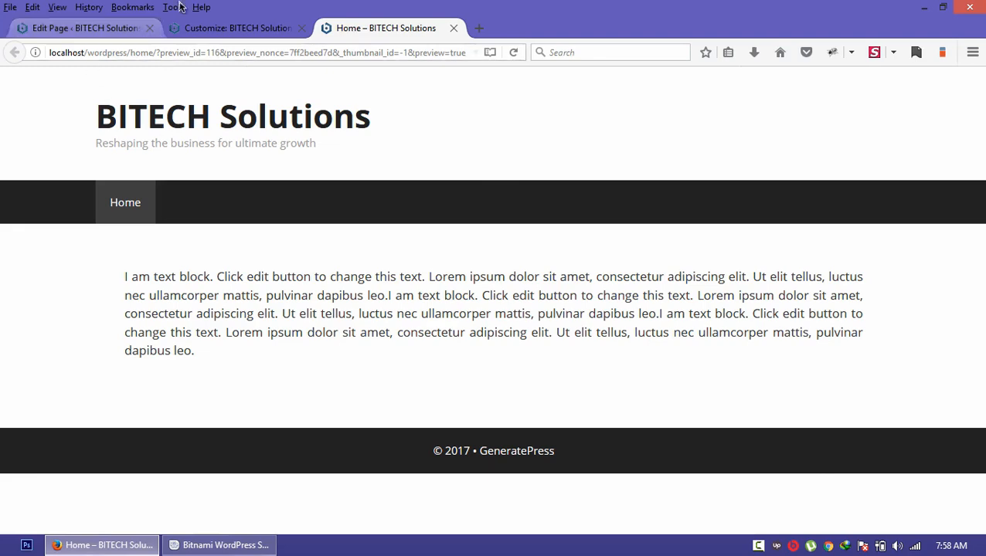
pyautogui.click(228, 31)
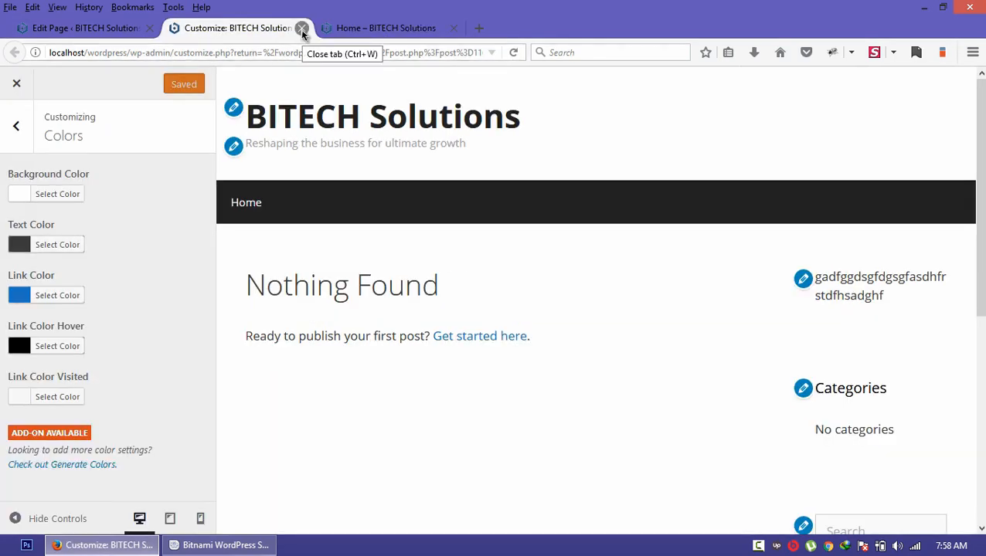
pyautogui.click(301, 28)
pyautogui.click(99, 29)
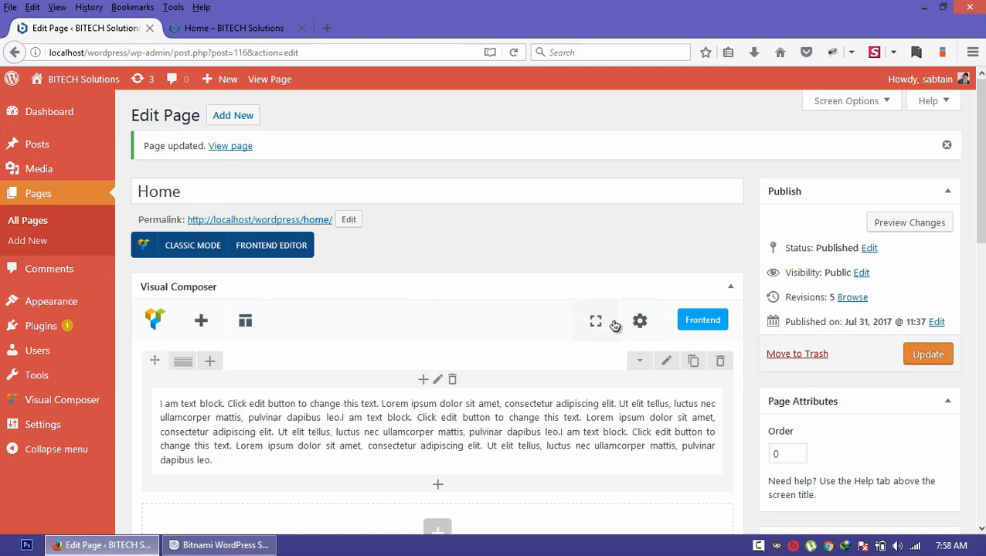
# Show the Visual Composer editor full screen and split the text block's row into two equal columns.
pyautogui.click(607, 323)
pyautogui.click(191, 33)
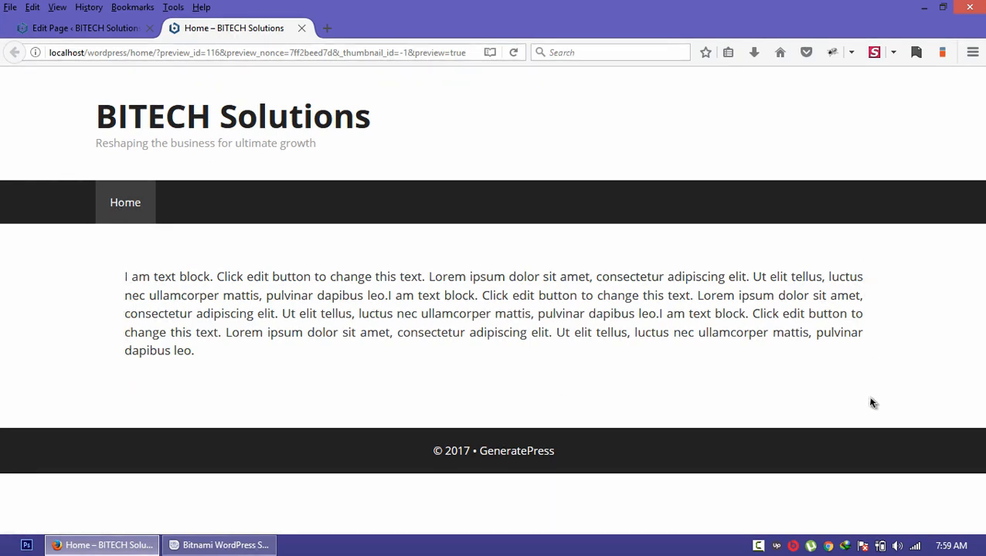
pyautogui.click(78, 37)
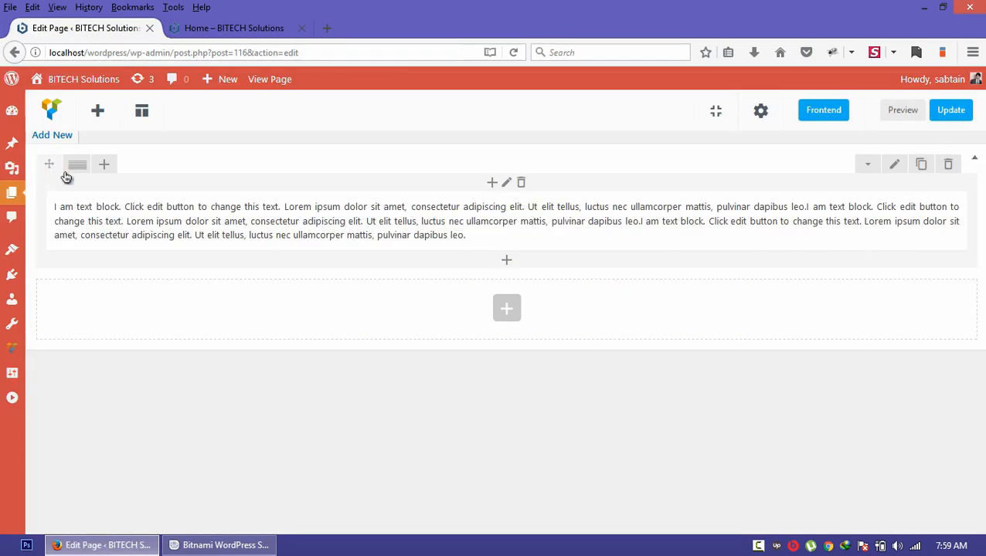
pyautogui.moveTo(81, 169)
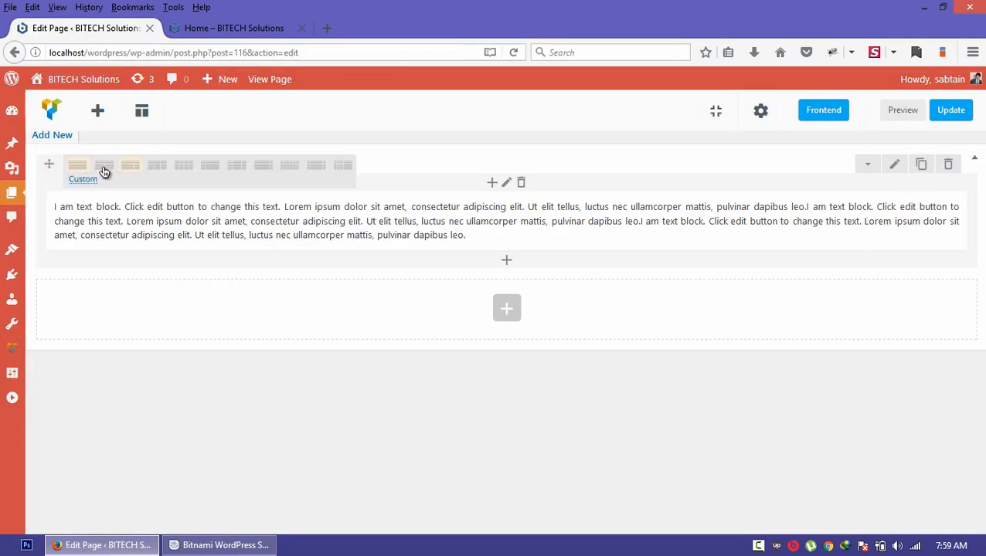
pyautogui.click(105, 171)
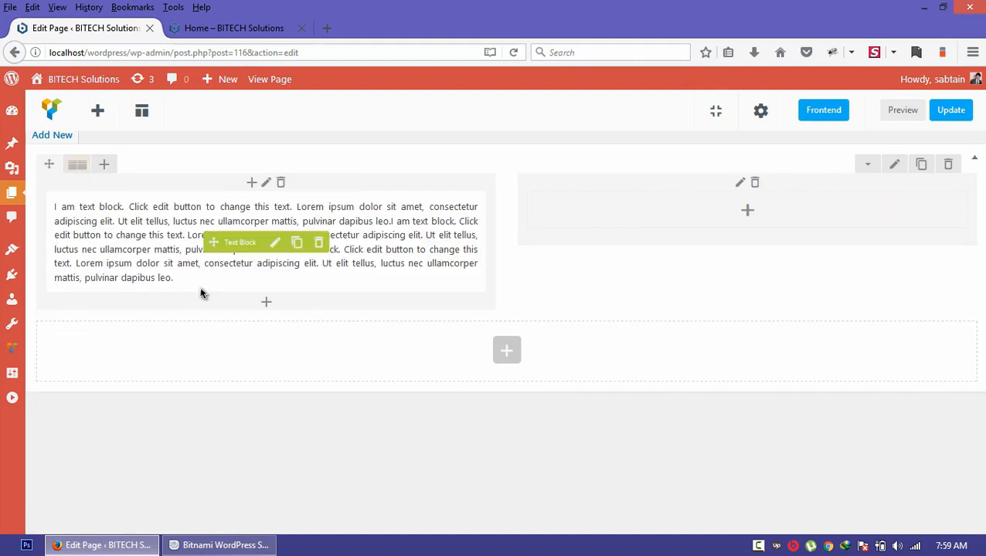
# Select the entire text in the first column's text block and save the block's settings.
pyautogui.moveTo(225, 236)
pyautogui.click(274, 243)
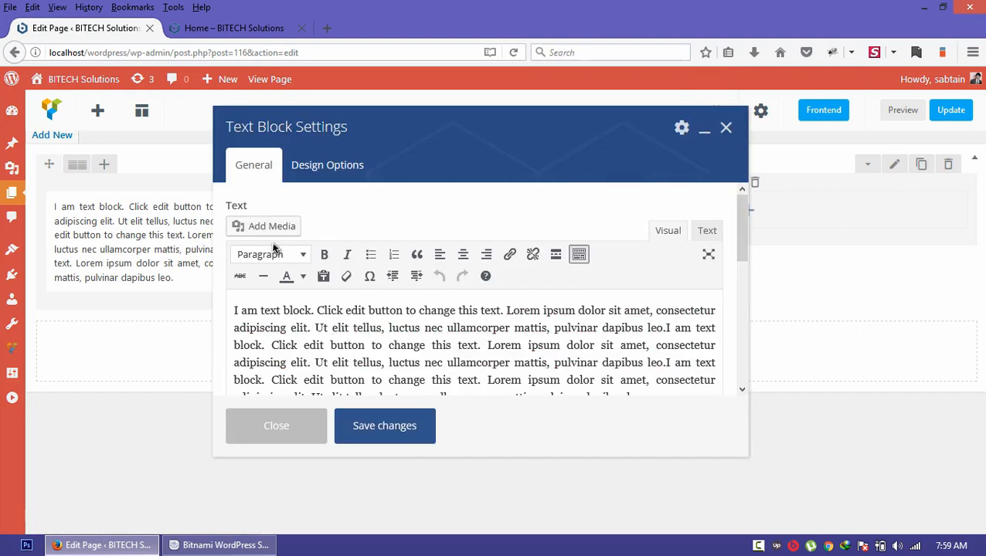
pyautogui.scroll(-1, 576, 278)
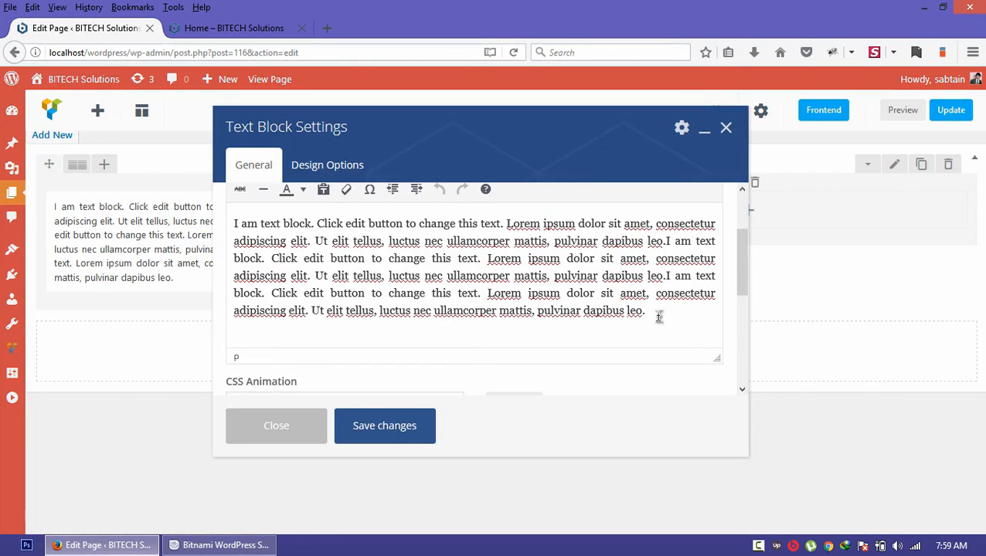
pyautogui.moveTo(649, 311); pyautogui.dragTo(232, 212)
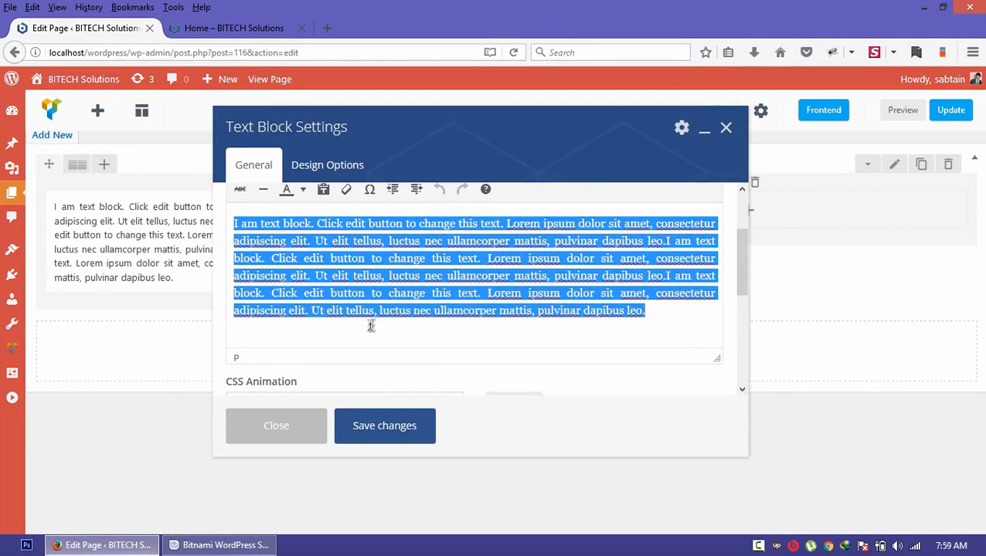
pyautogui.click(357, 419)
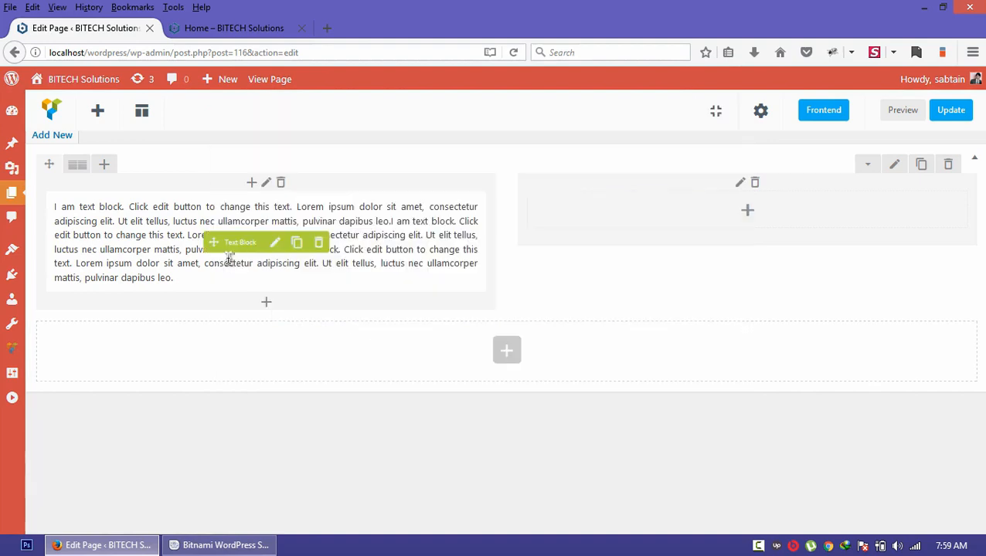
# Duplicate the text block within the first column and delete the copy.
pyautogui.click(294, 243)
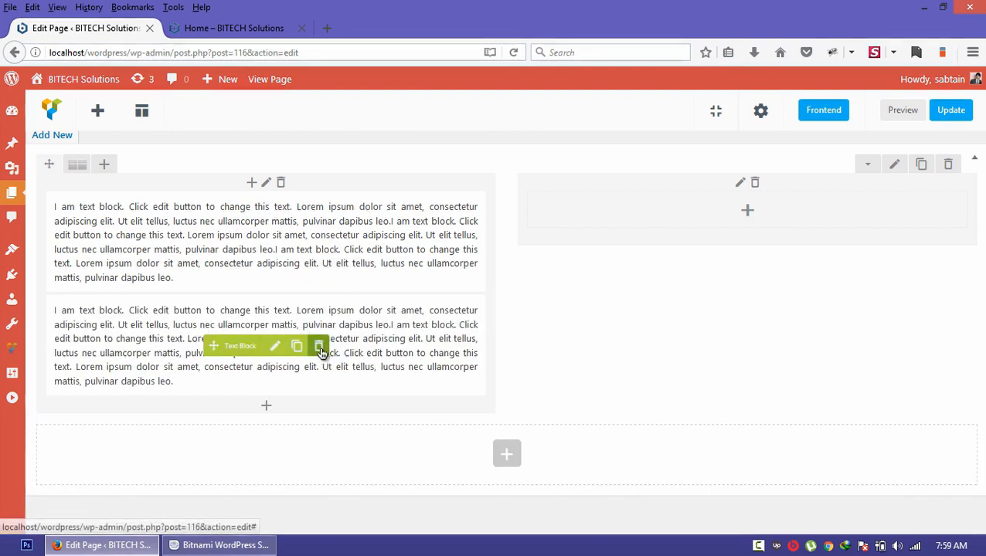
pyautogui.click(320, 349)
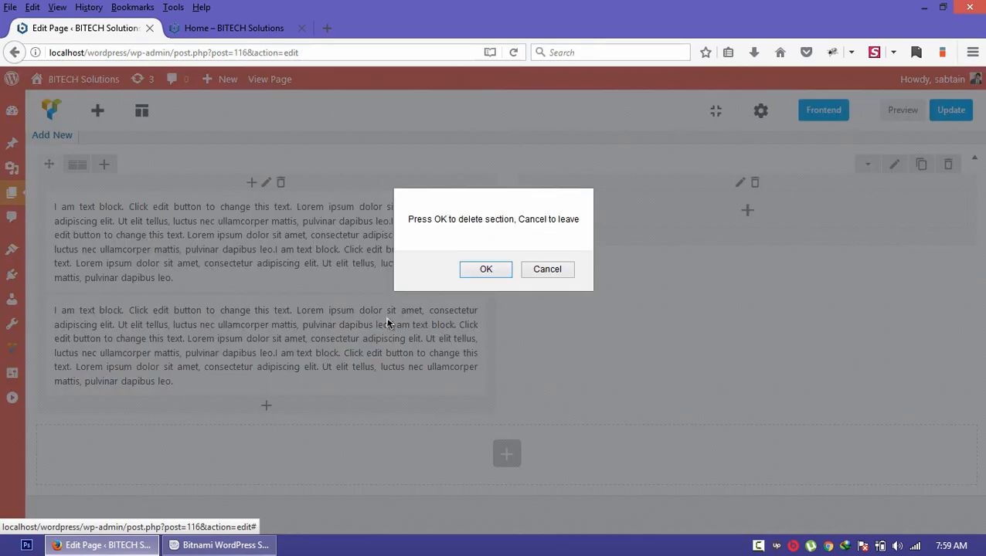
pyautogui.click(496, 271)
# Duplicate the first column's text block and move the copy into the empty second column.
pyautogui.moveTo(311, 267)
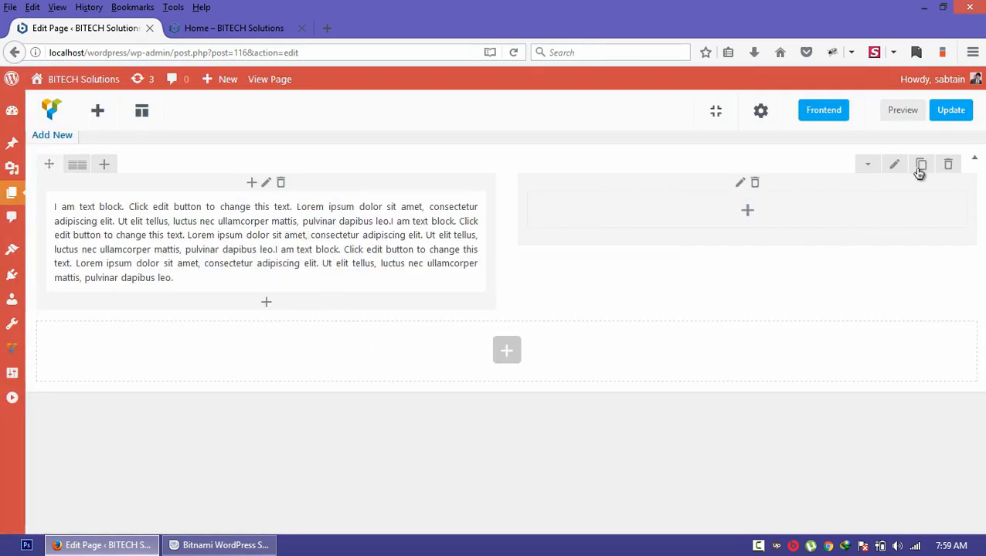
pyautogui.moveTo(268, 249)
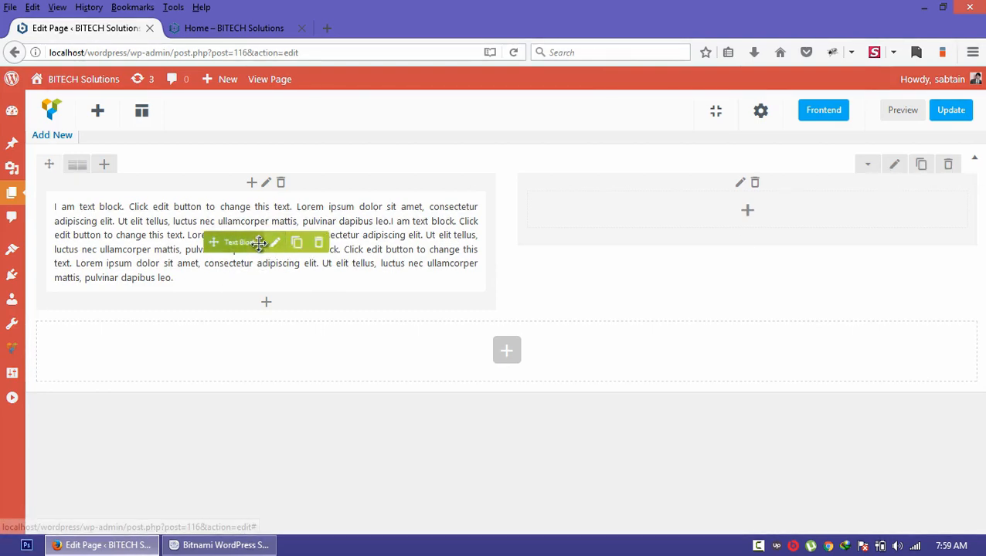
pyautogui.click(296, 242)
pyautogui.moveTo(231, 345); pyautogui.dragTo(701, 300)
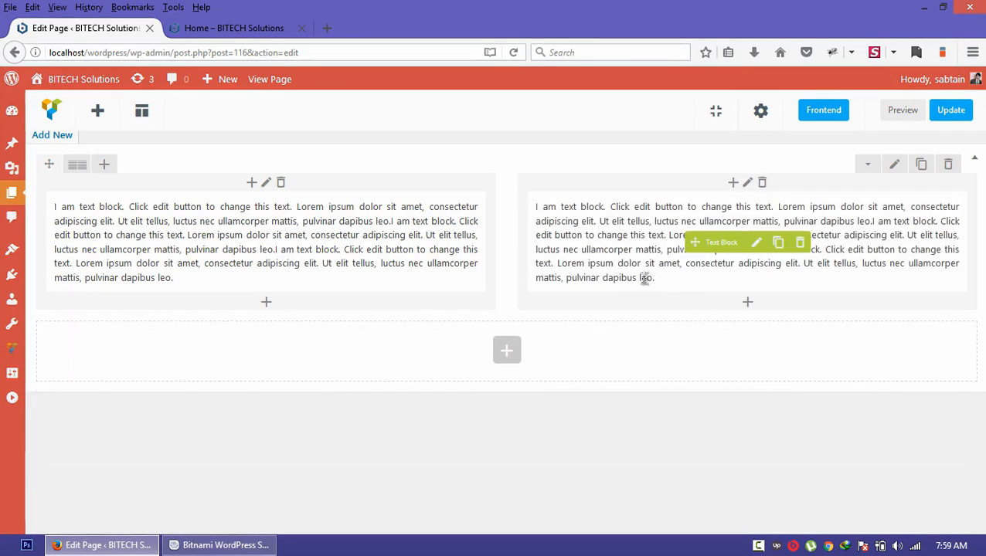
# Preview the Home page to check the two-column text layout, and return to the page editor.
pyautogui.click(900, 112)
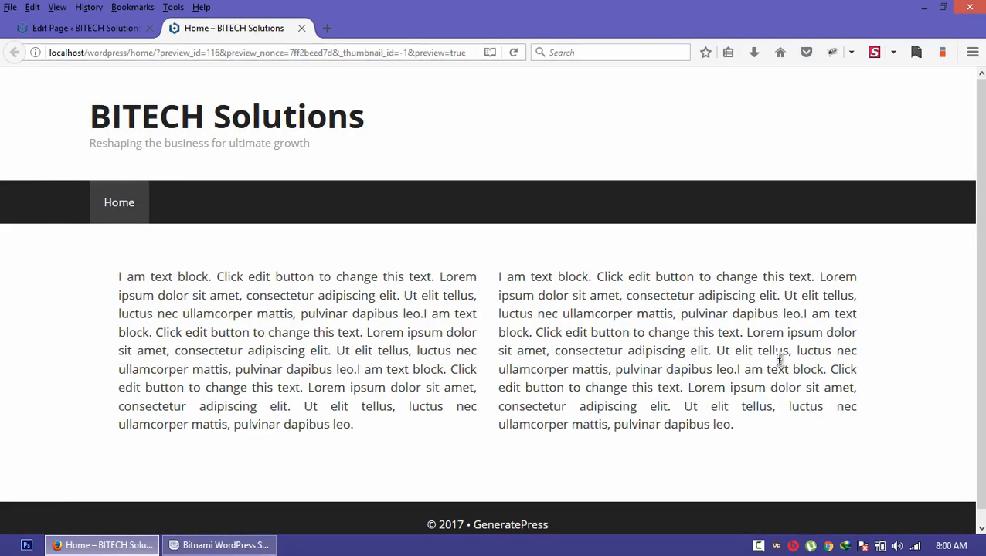
pyautogui.scroll(-1, 978, 305)
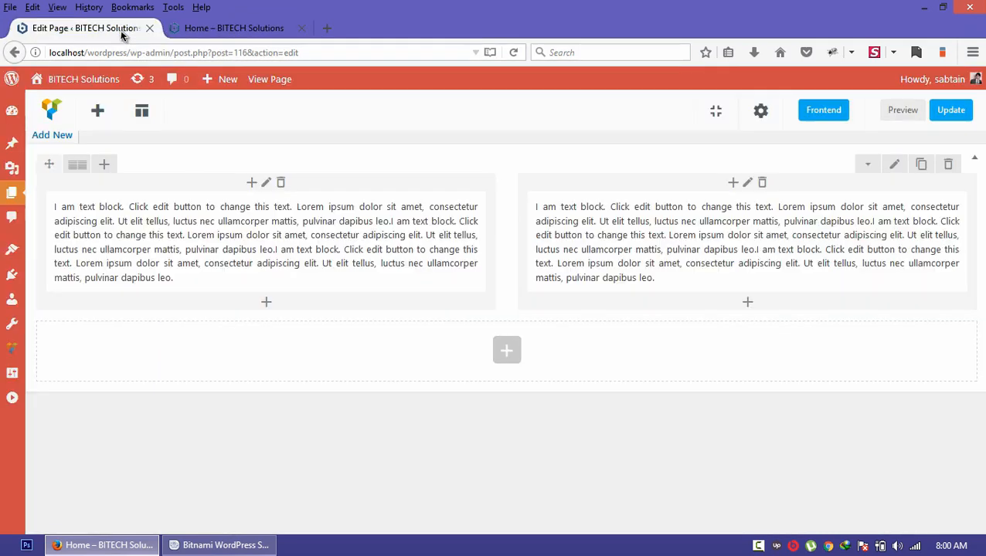
pyautogui.click(120, 29)
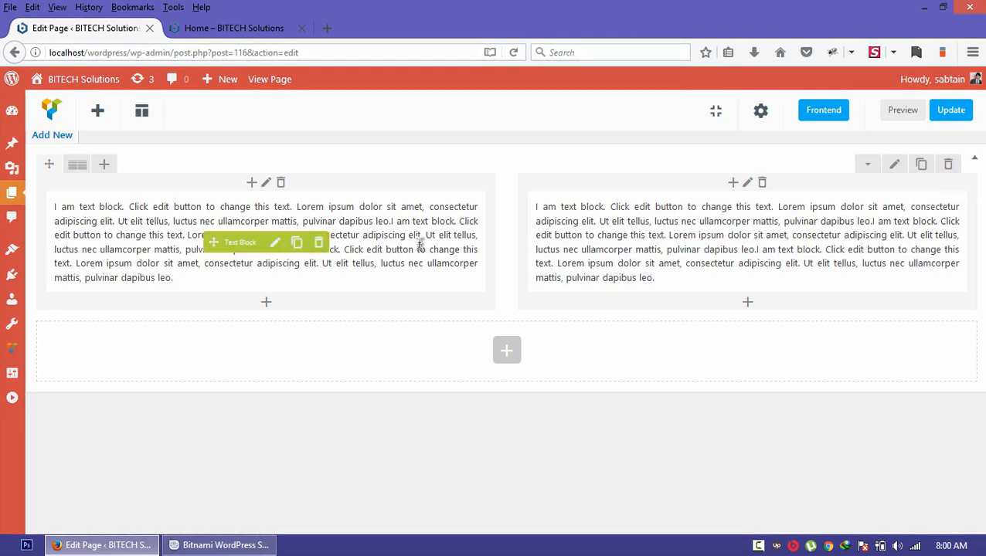
# Duplicate the whole two-column text row, check both rows in the Home page preview and return to the editor.
pyautogui.click(921, 165)
pyautogui.scroll(-1, 827, 369)
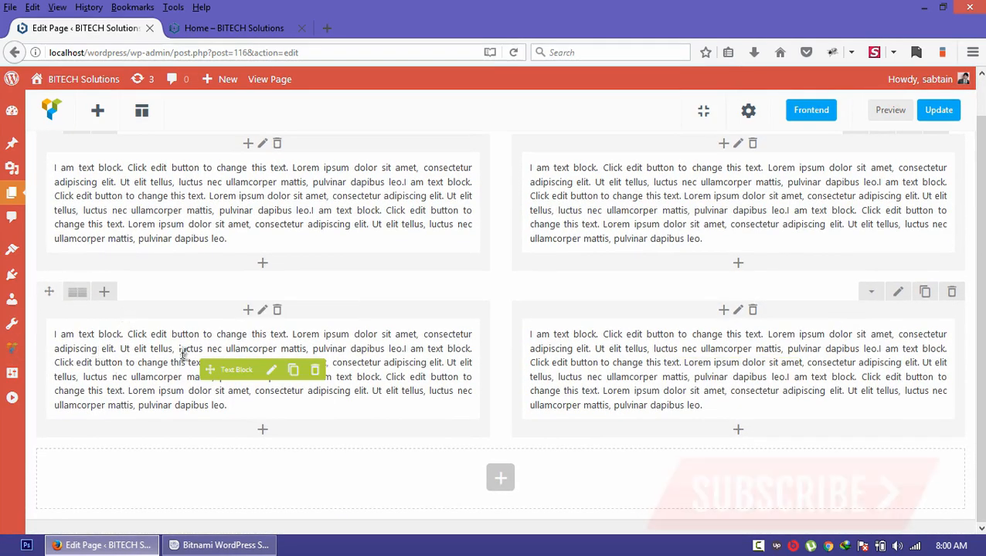
pyautogui.click(889, 116)
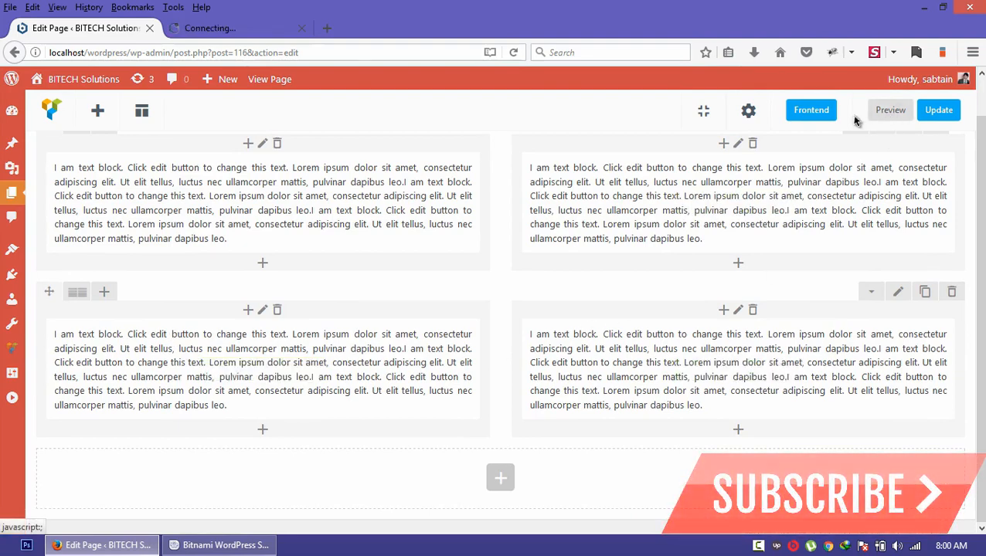
pyautogui.click(244, 33)
pyautogui.scroll(-3, 313, 258)
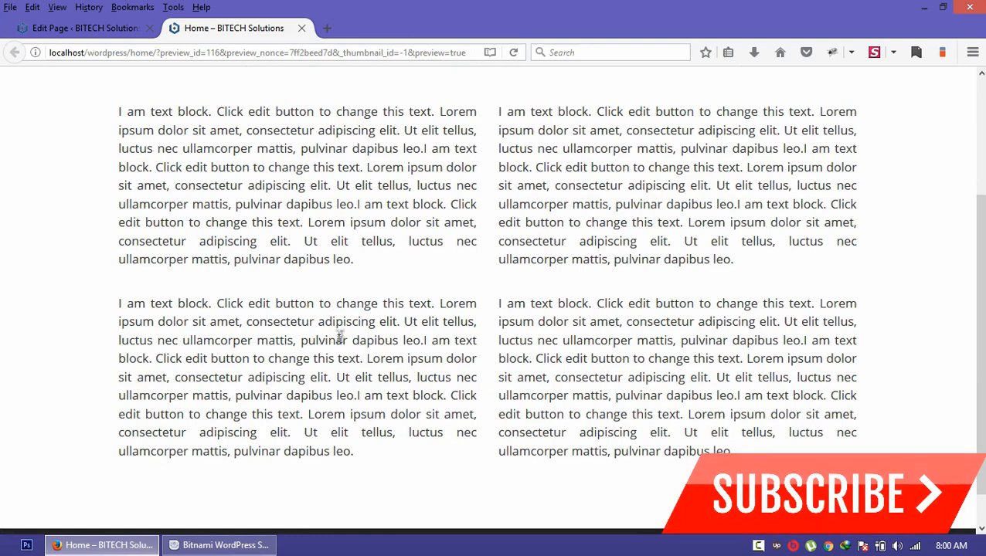
pyautogui.moveTo(100, 281); pyautogui.dragTo(862, 279)
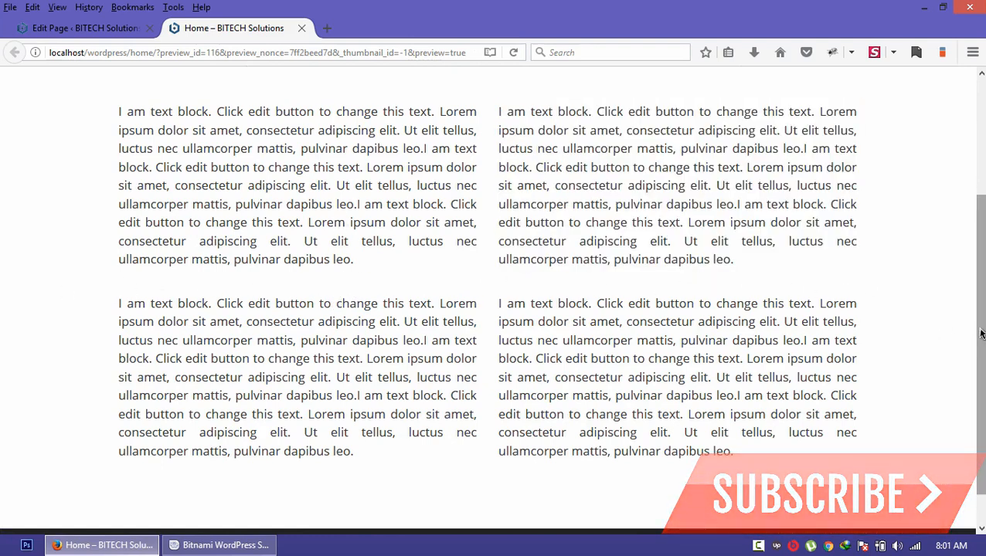
pyautogui.scroll(3, 982, 338)
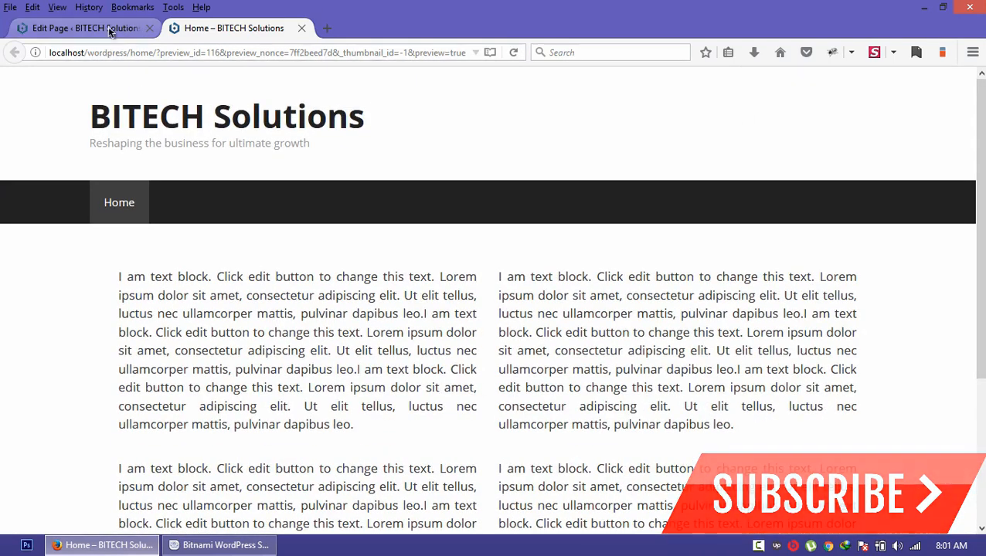
pyautogui.click(85, 29)
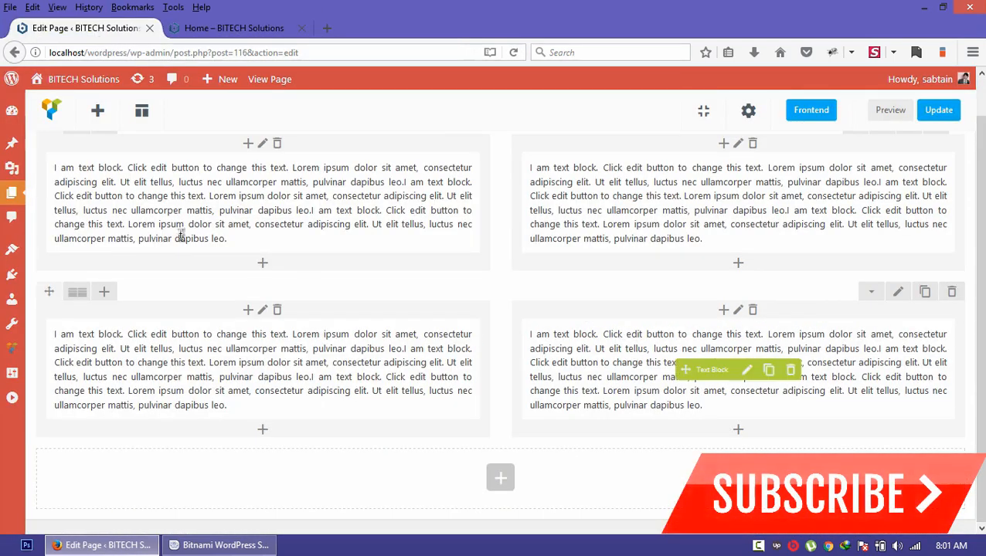